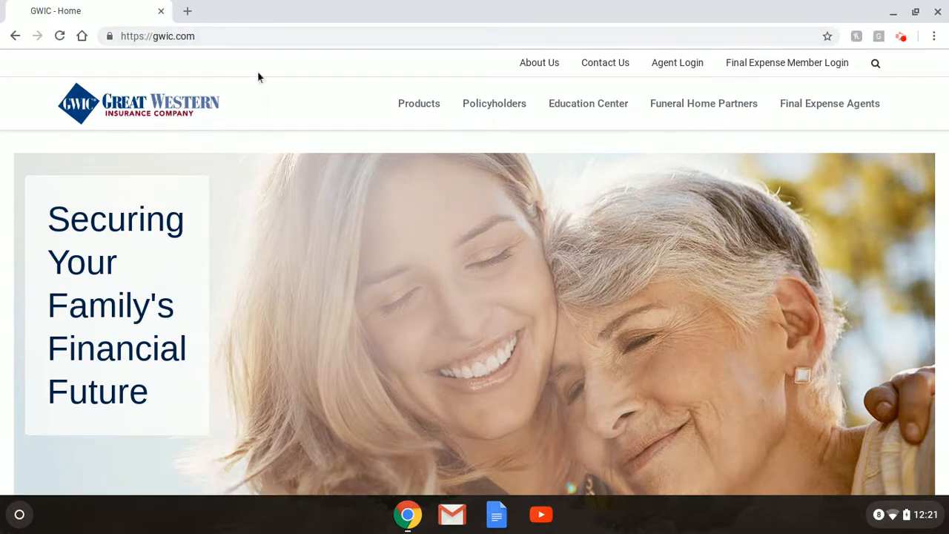
Sign in on the agent login page with the agent's user name and password
left_click(680, 66)
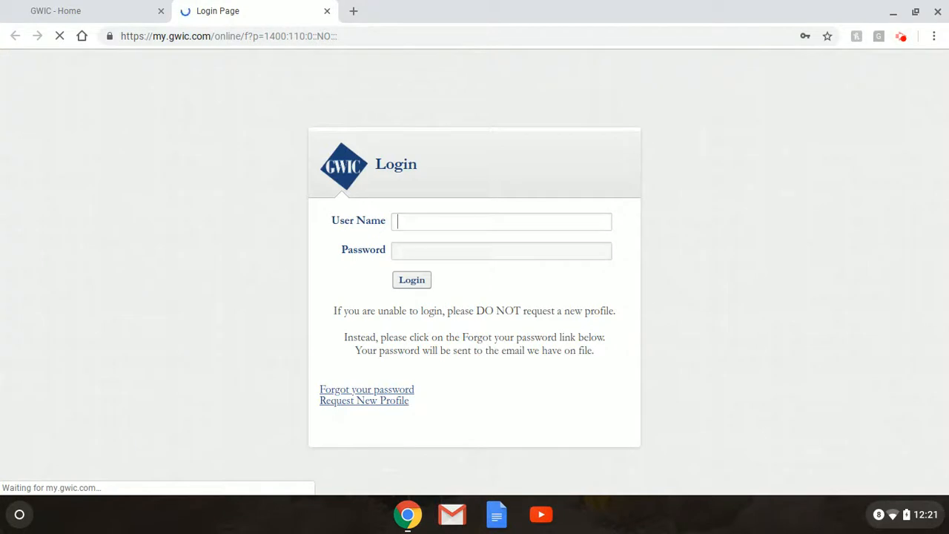
double_click(516, 220)
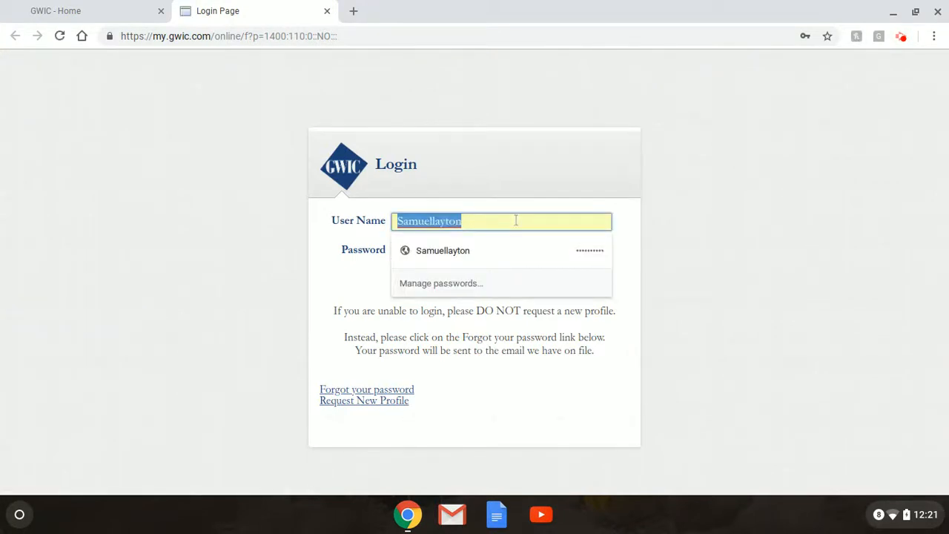
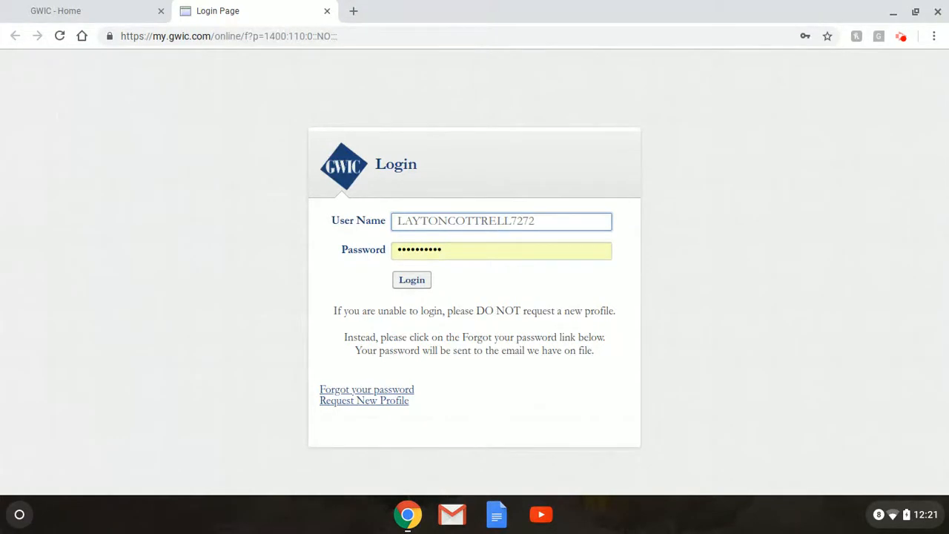
key("Tab")
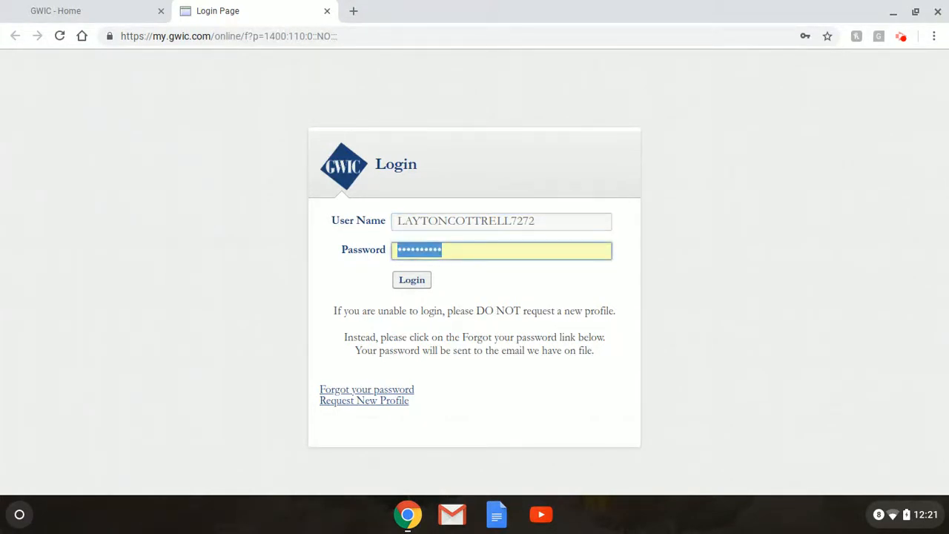
type("********")
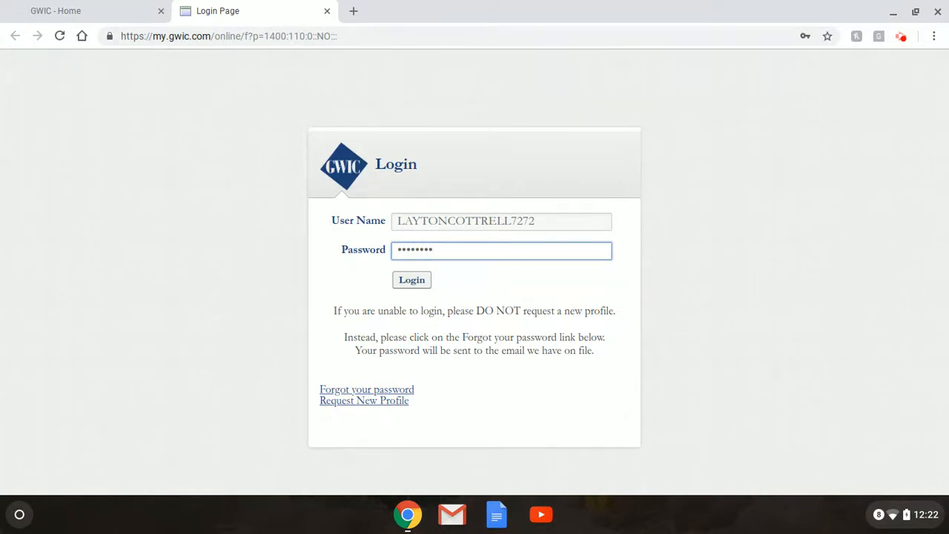
left_click(420, 288)
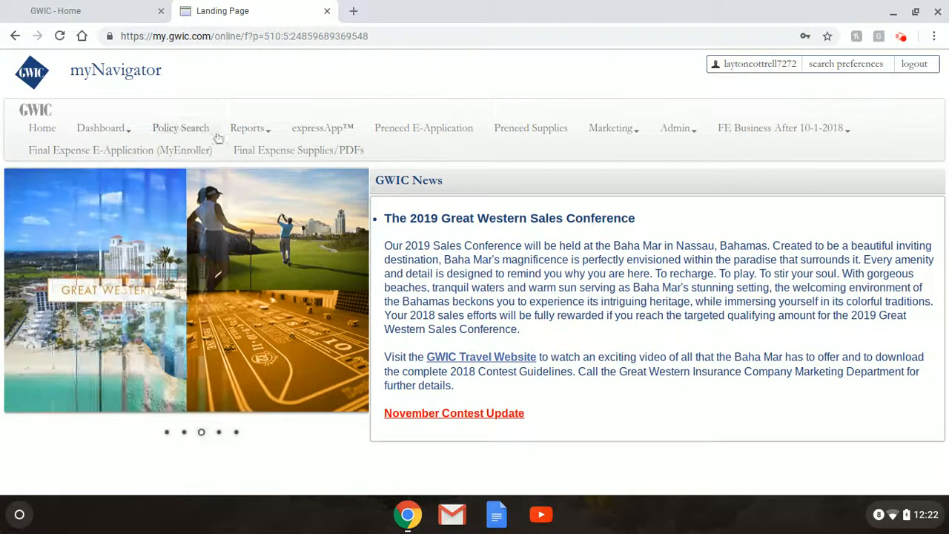
Go from the myNavigator landing page to the expressApp start page
left_click(337, 129)
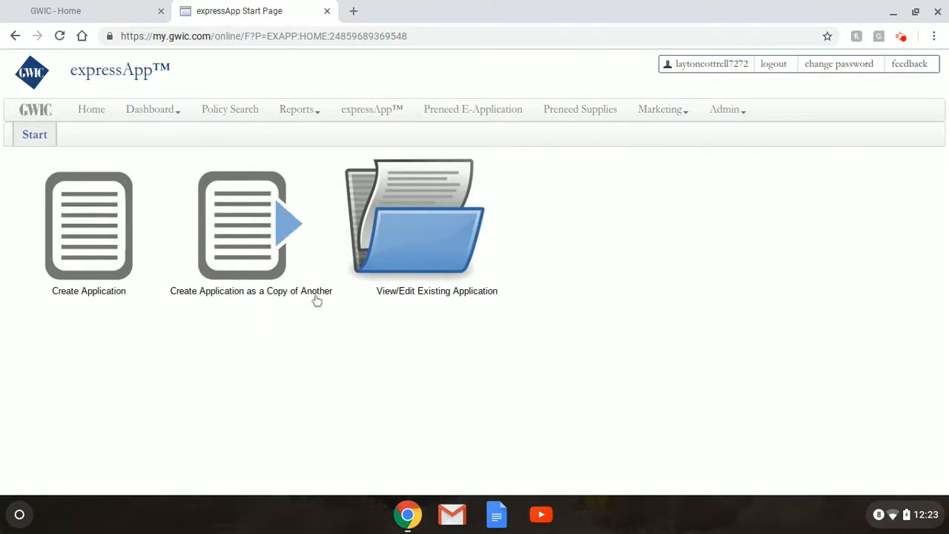
left_click(288, 230)
left_click(108, 239)
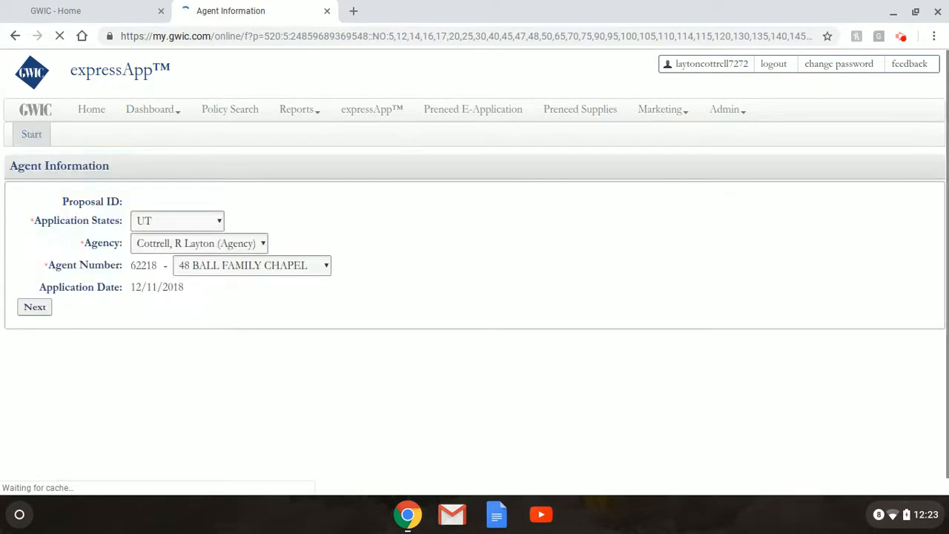
left_click(219, 222)
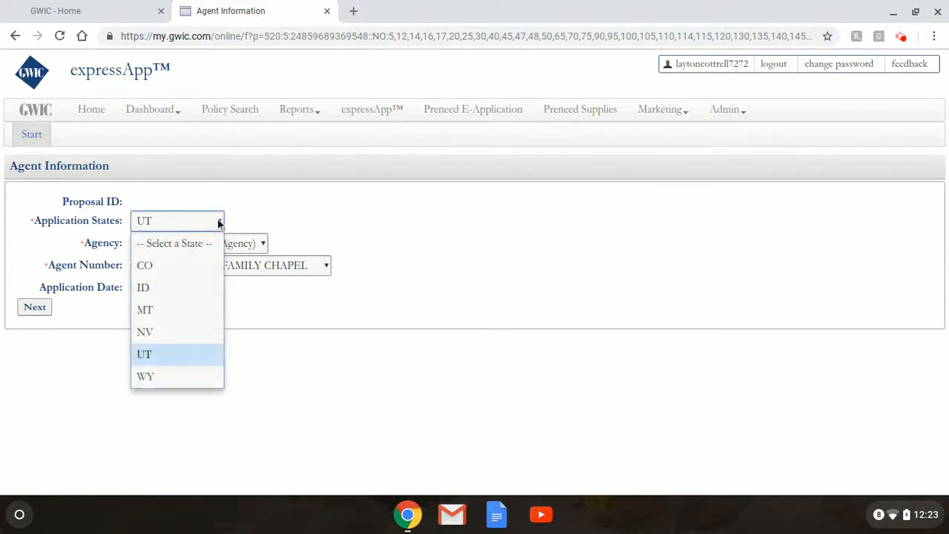
left_click(201, 355)
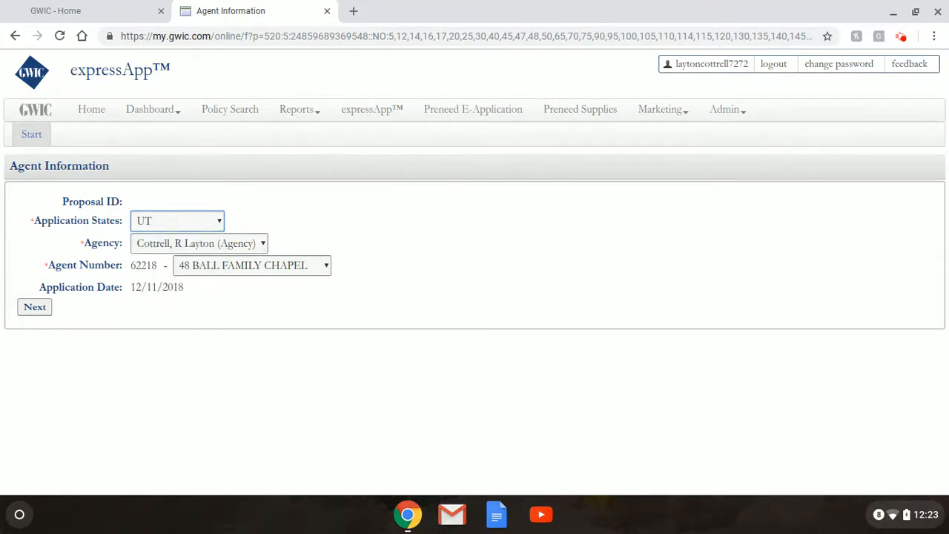
left_click(324, 267)
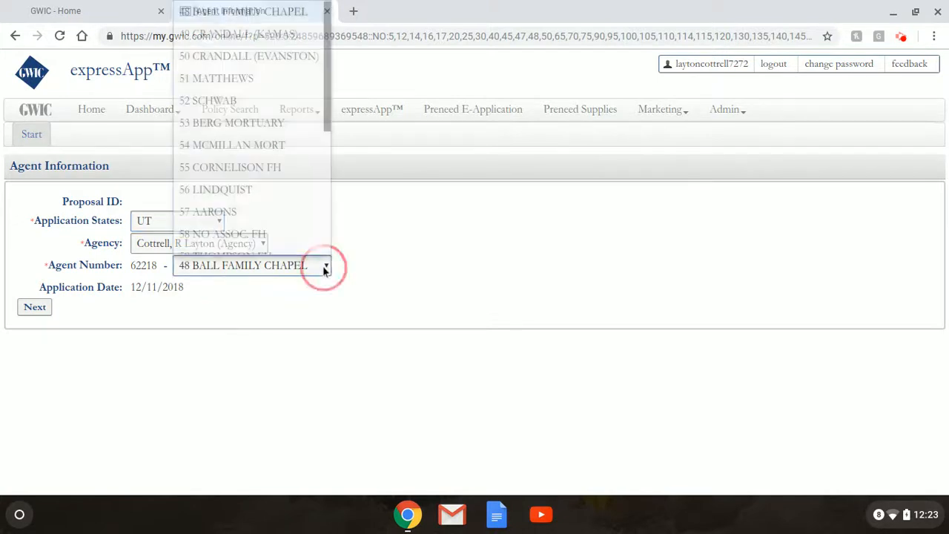
scroll(327, 252, "down", 1)
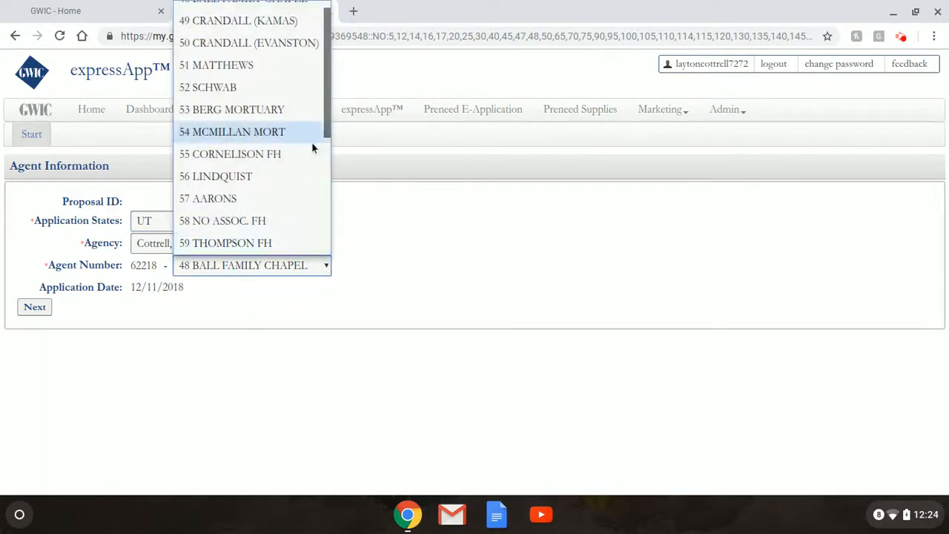
left_click(261, 174)
left_click(241, 331)
left_click(31, 307)
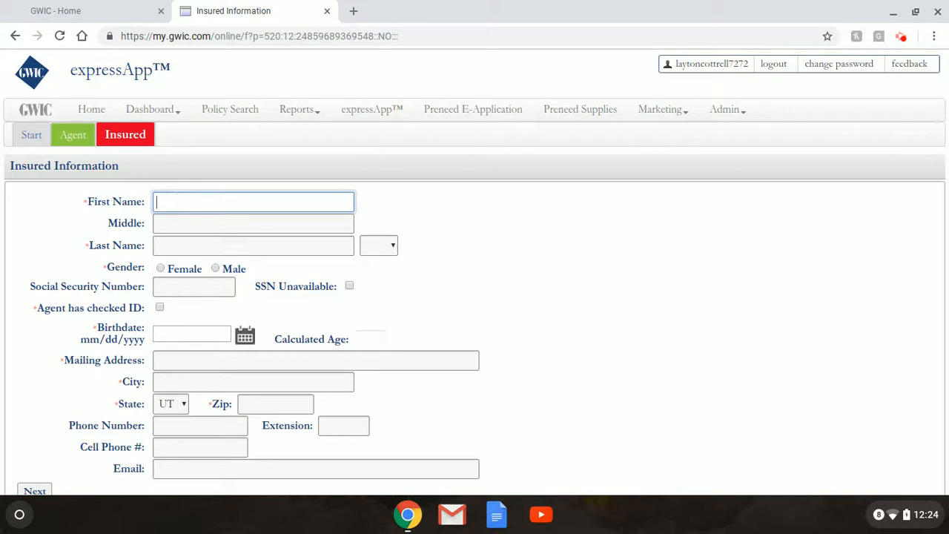
Enter the insured's first and last name and set gender to Male
type("John")
key("Tab")
key("Tab")
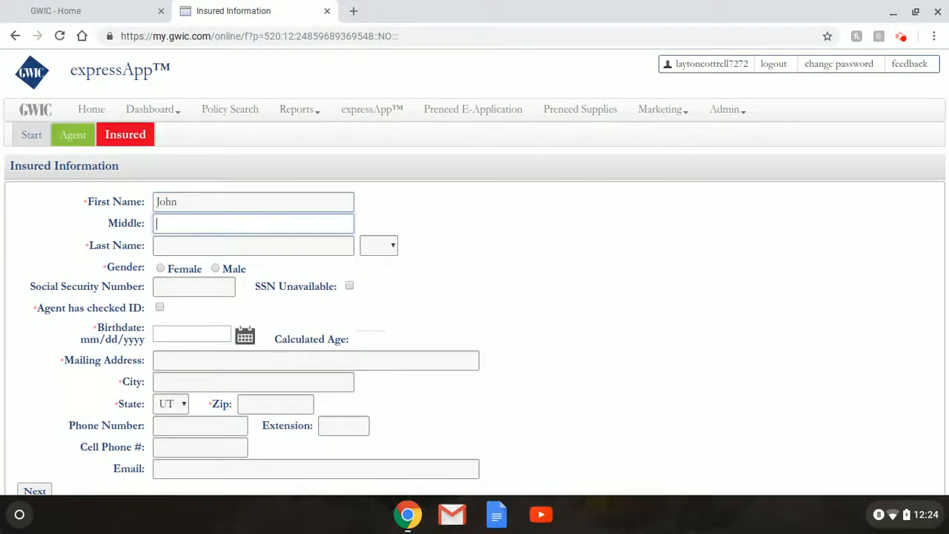
type("Doe")
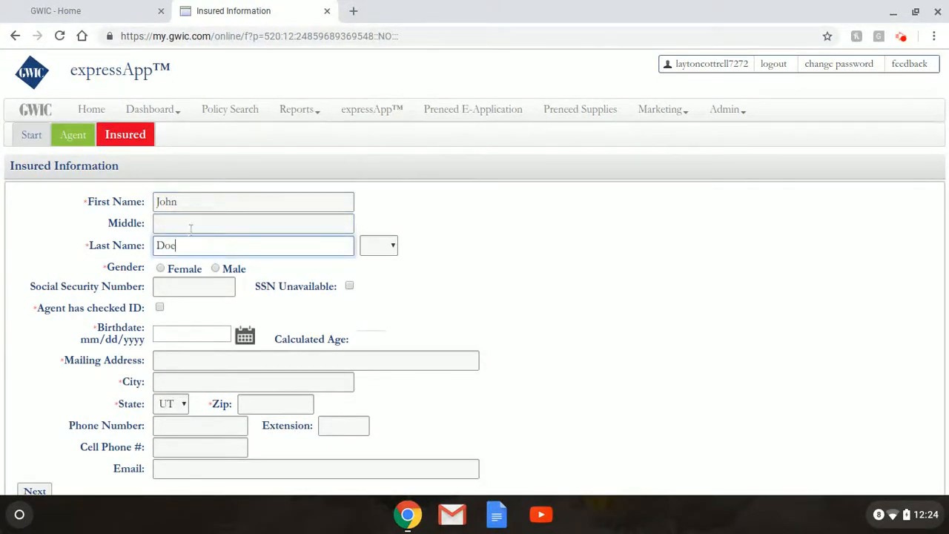
left_click(216, 267)
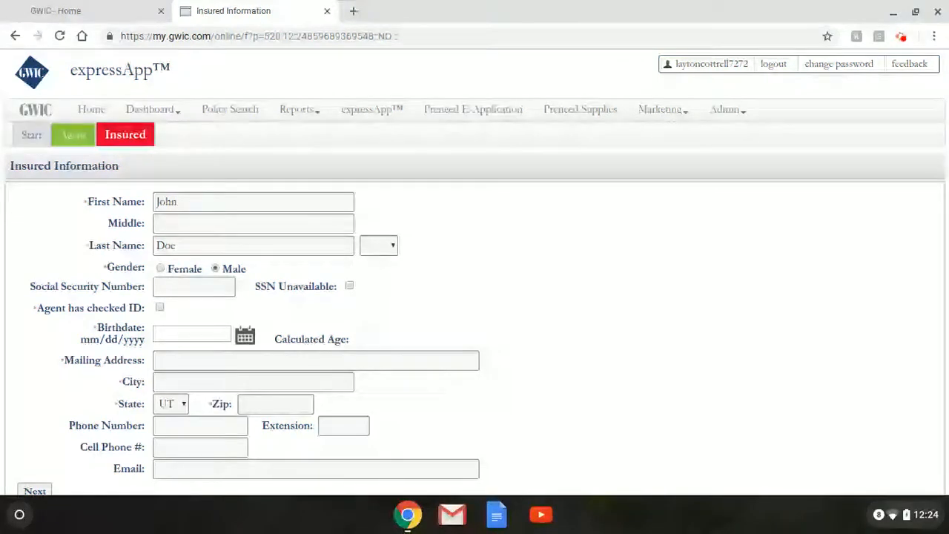
scroll(475, 270, "down", 1)
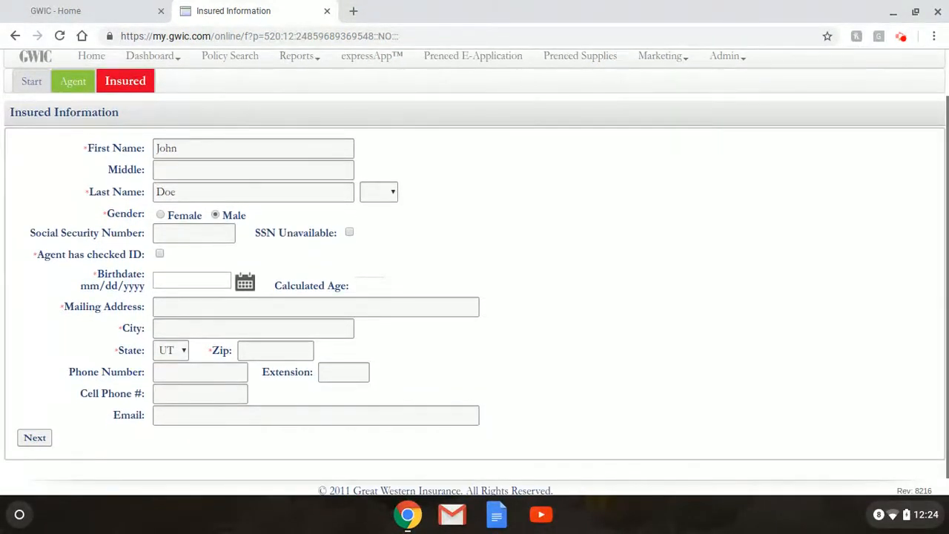
scroll(201, 259, "up", 1)
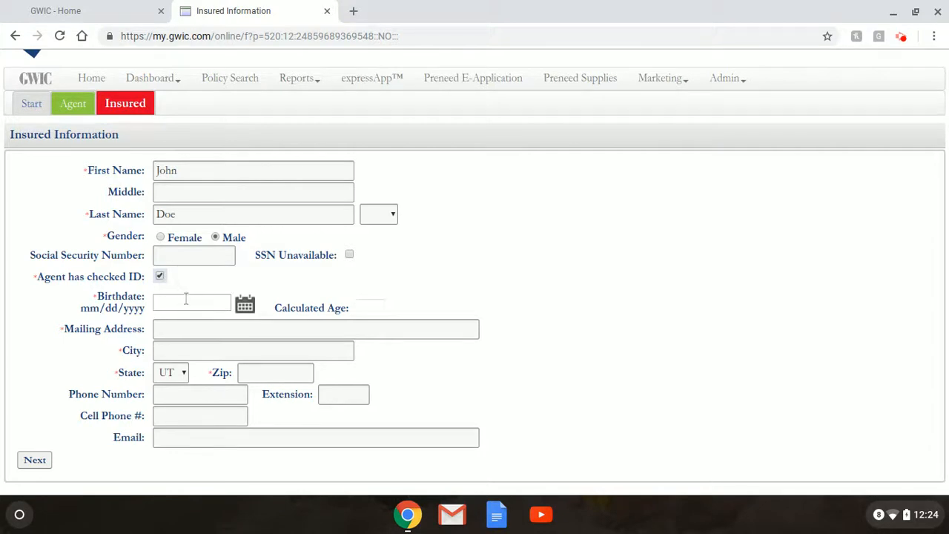
Enter birthdate 12/14/1989 and confirm the calculated age of 28
left_click(187, 300)
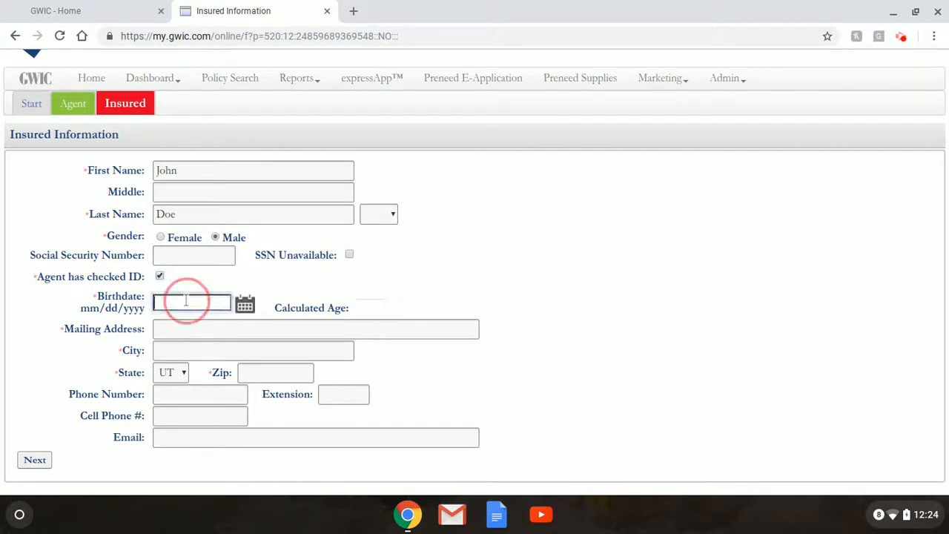
type("12/1")
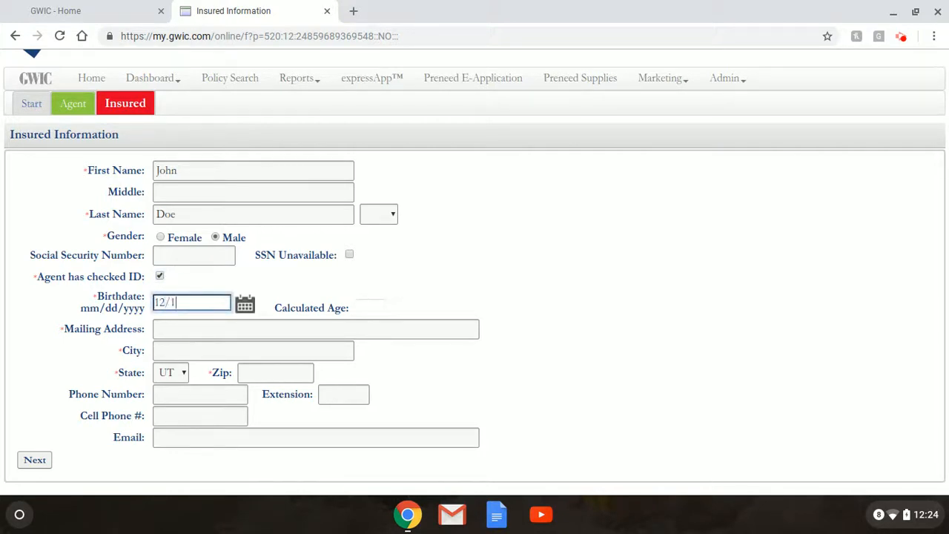
type("4/1989")
left_click(216, 330)
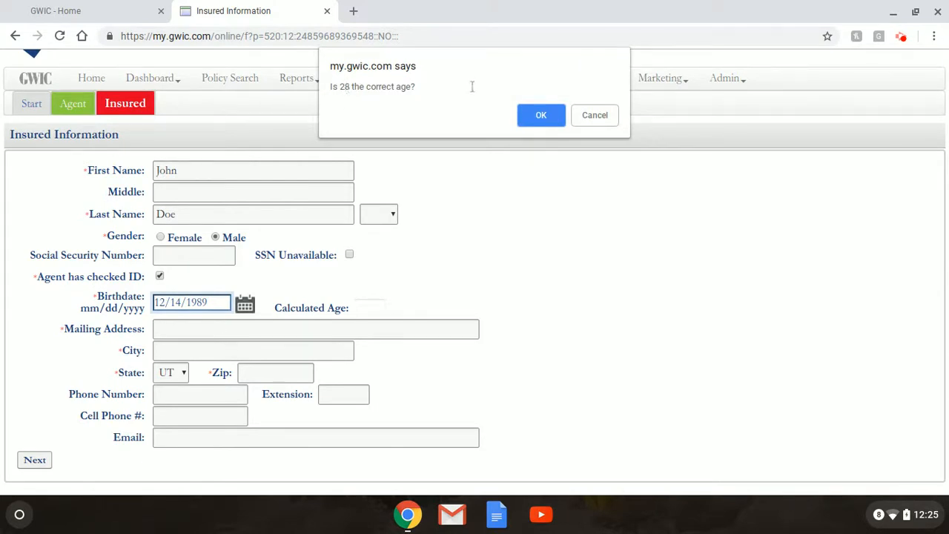
left_click(523, 112)
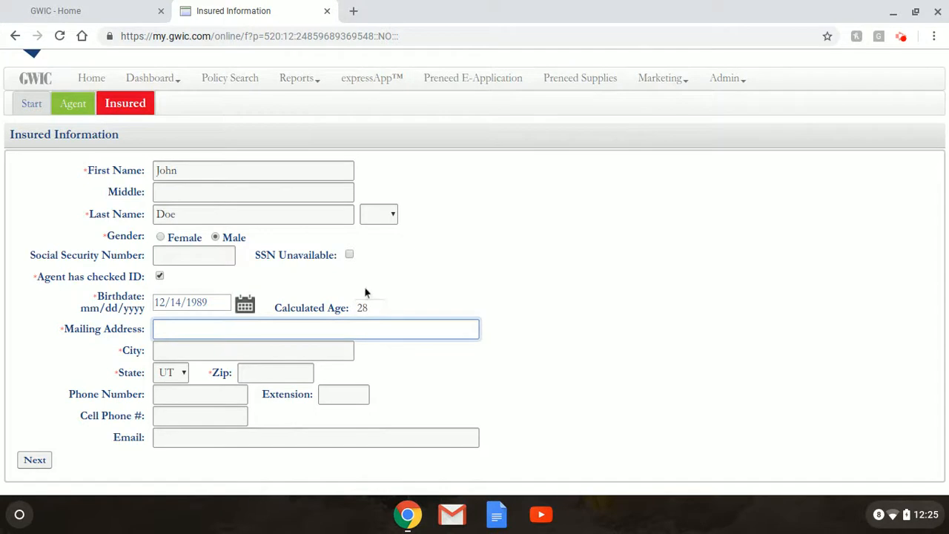
Enter the insured's street address, city and zip code
key("Tab")
key("shift+Tab")
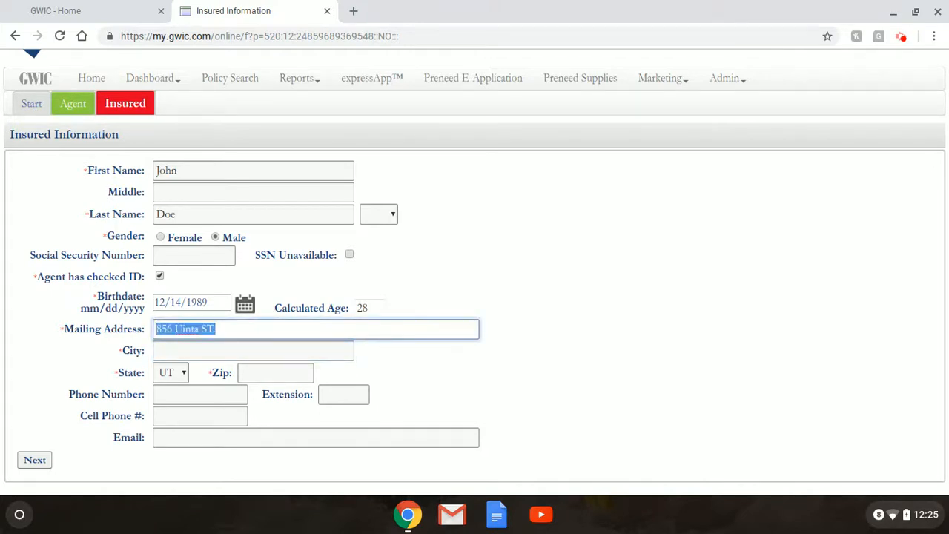
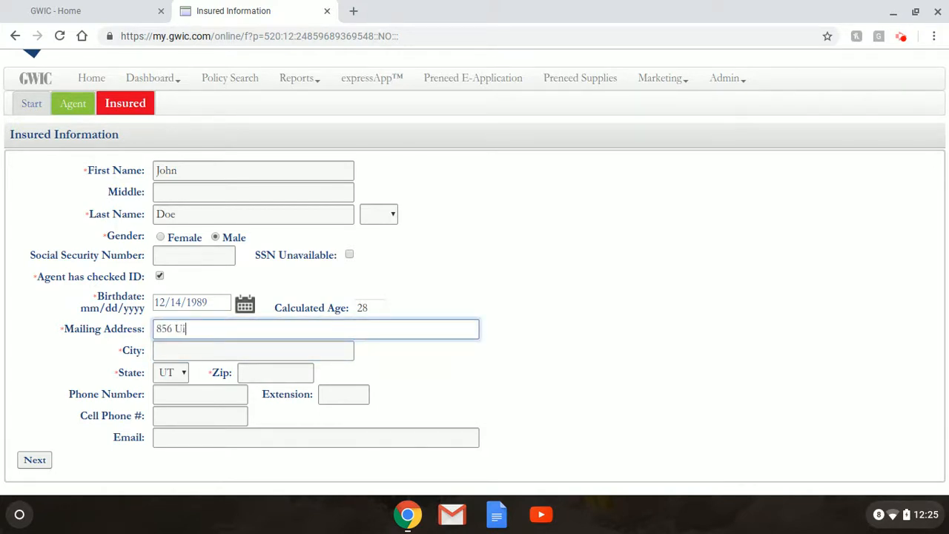
key("Tab")
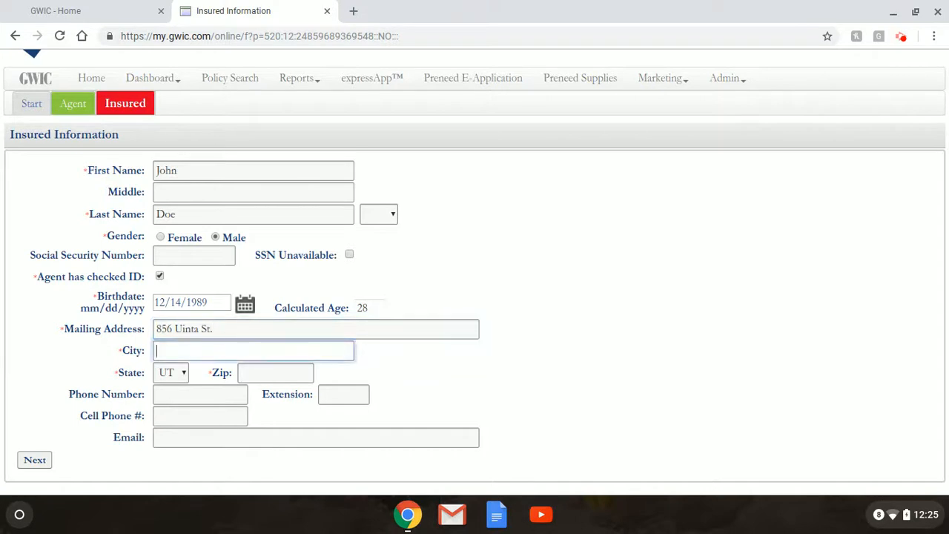
type("Layton")
key("Tab")
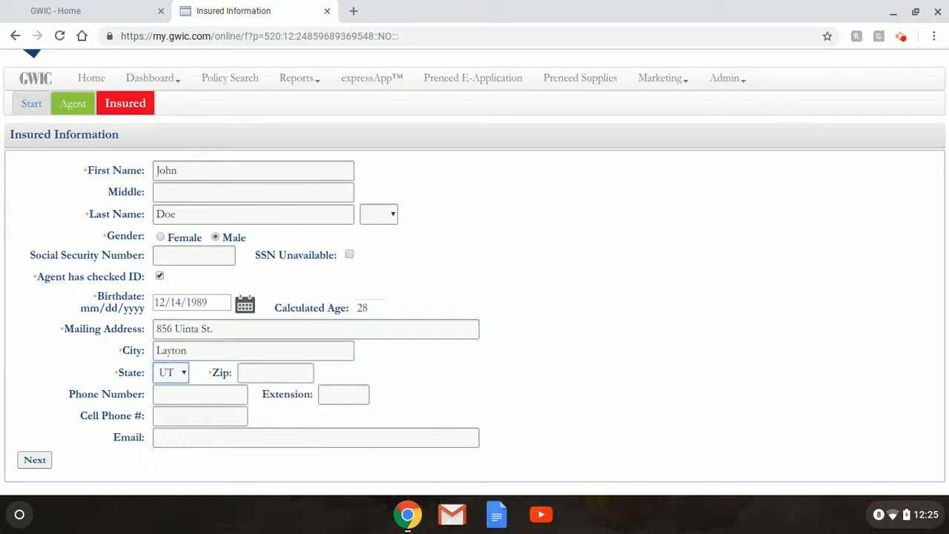
key("Tab")
type("84040")
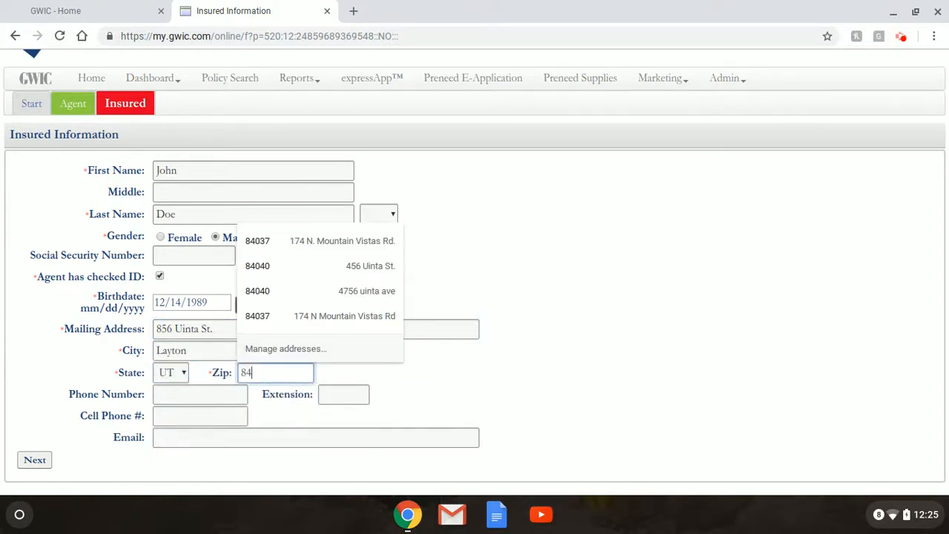
key("Tab")
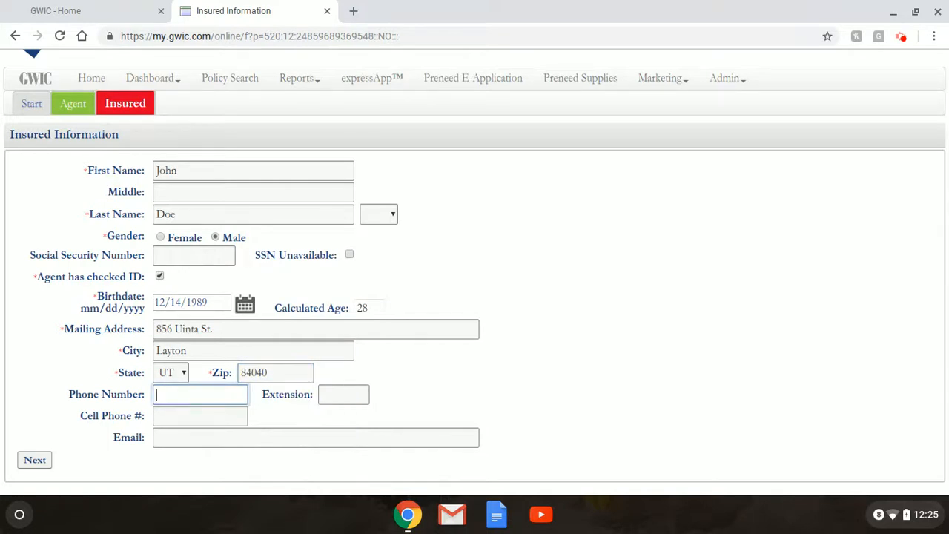
Leave email blank, save the insured details, and mark the insured as policy owner
left_click(187, 436)
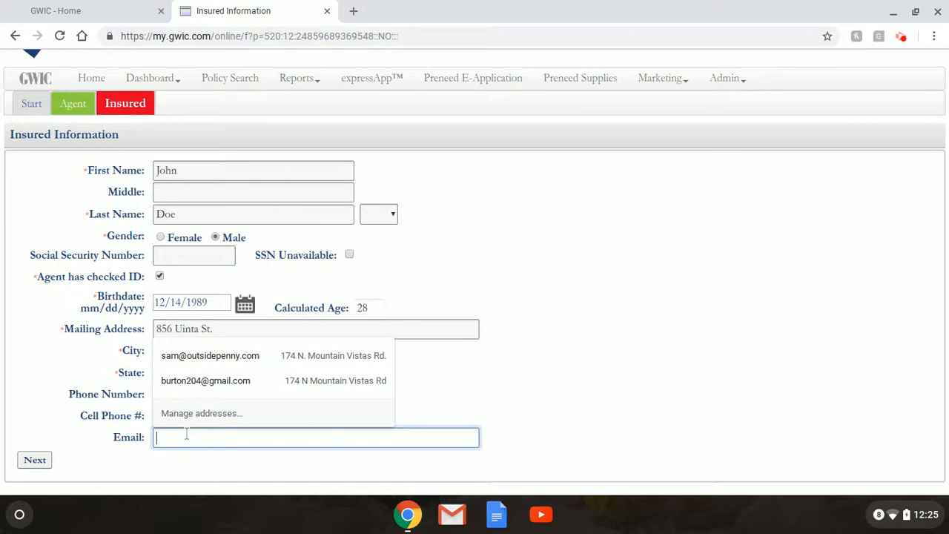
left_click(44, 416)
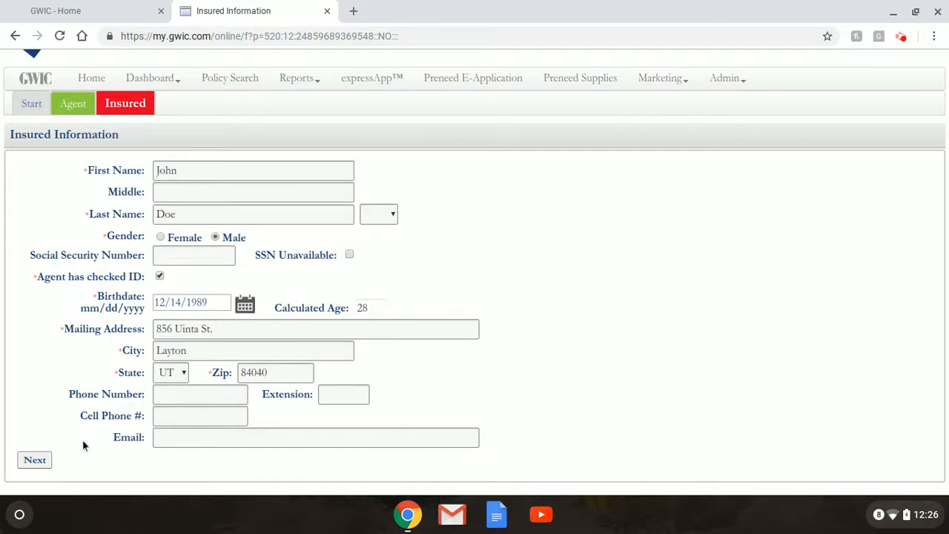
left_click(37, 460)
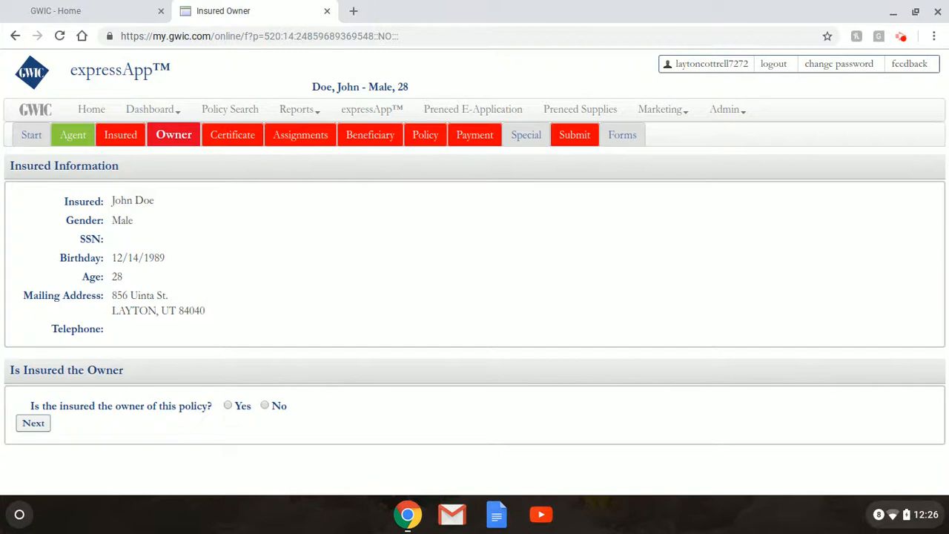
left_click(229, 405)
left_click(41, 427)
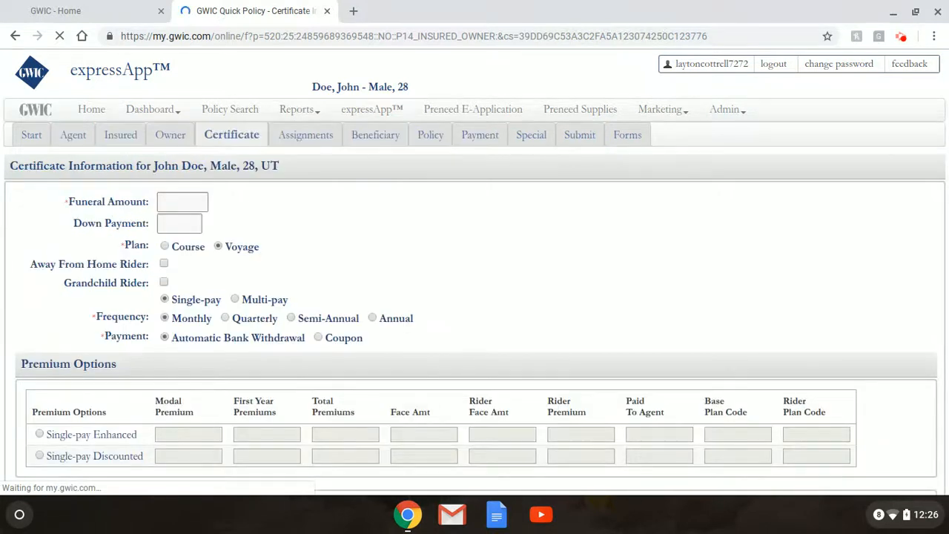
Set the funeral amount to 8500 and add the Away From Home Rider
left_click(198, 203)
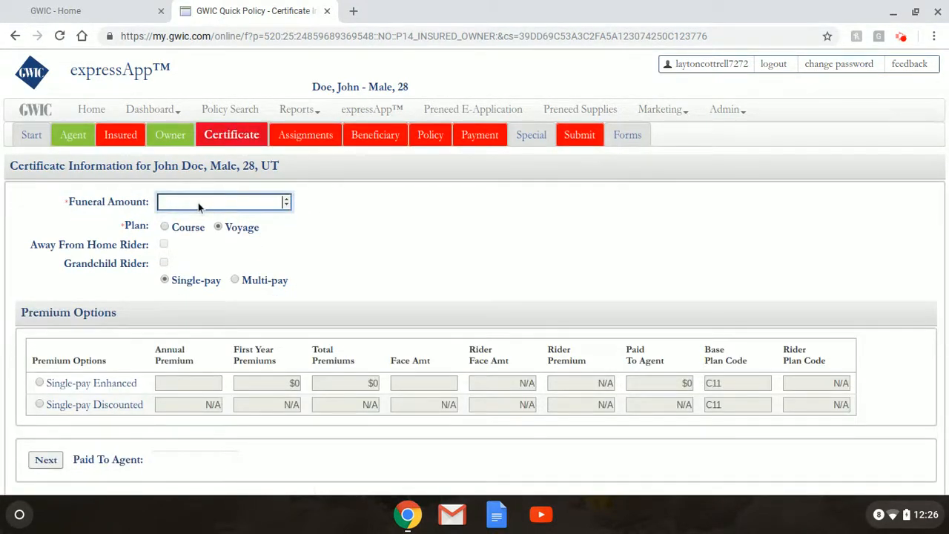
type("8500")
left_click(220, 231)
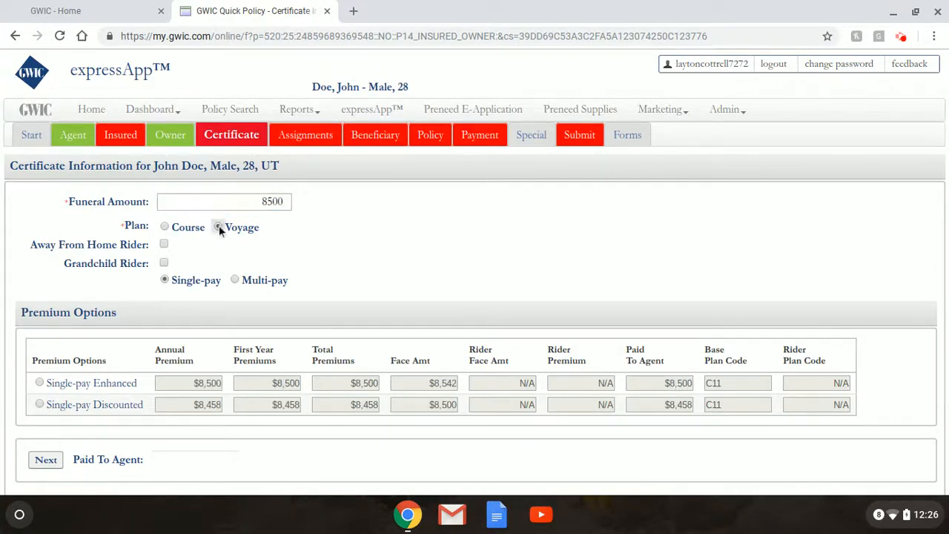
left_click(164, 245)
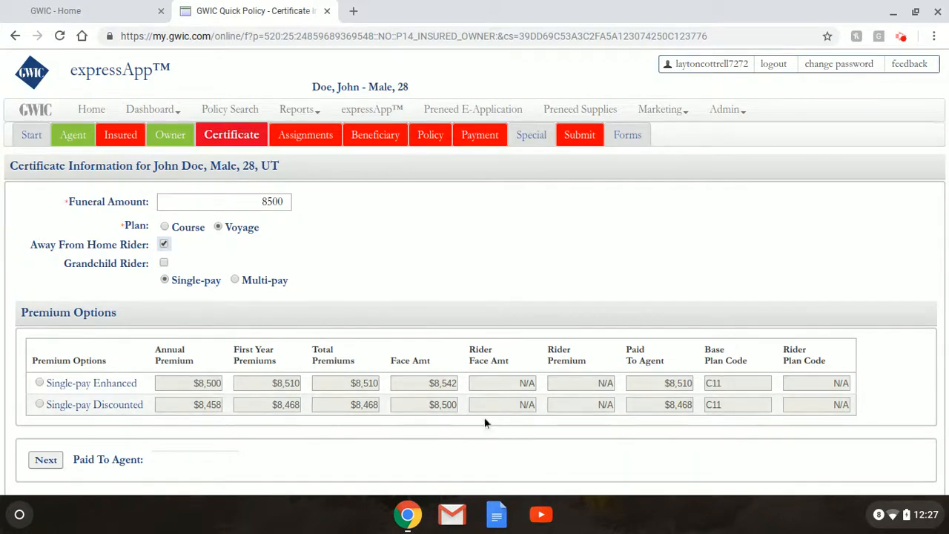
Switch the certificate to Multi-pay and view the One- to Ten-pay premium options
left_click(236, 281)
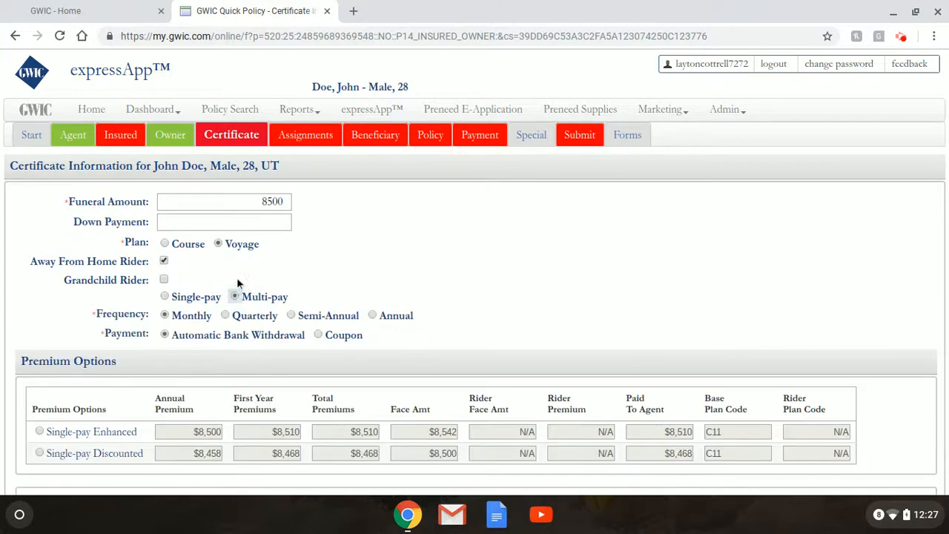
scroll(304, 277, "down", 3)
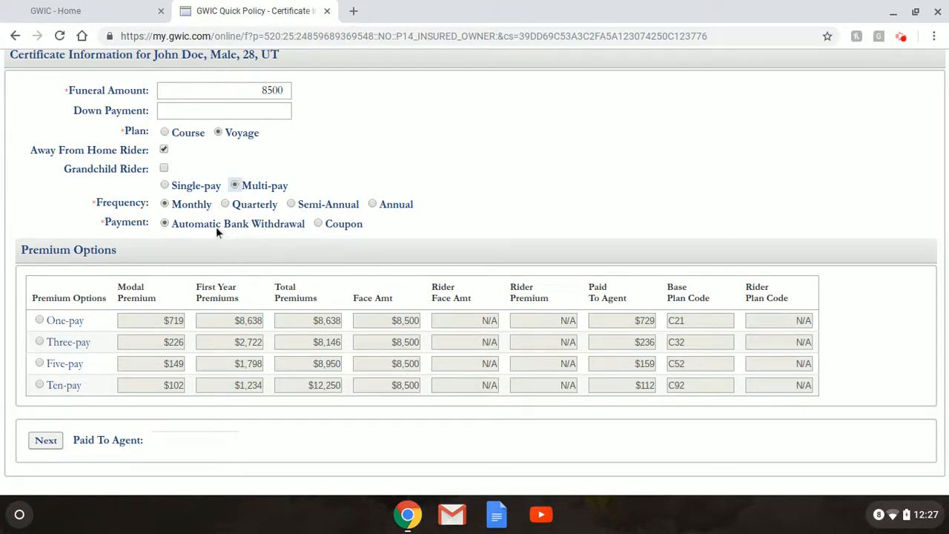
Select the Three-pay option: $226 modal premium, $236 paid to agent
left_click(40, 343)
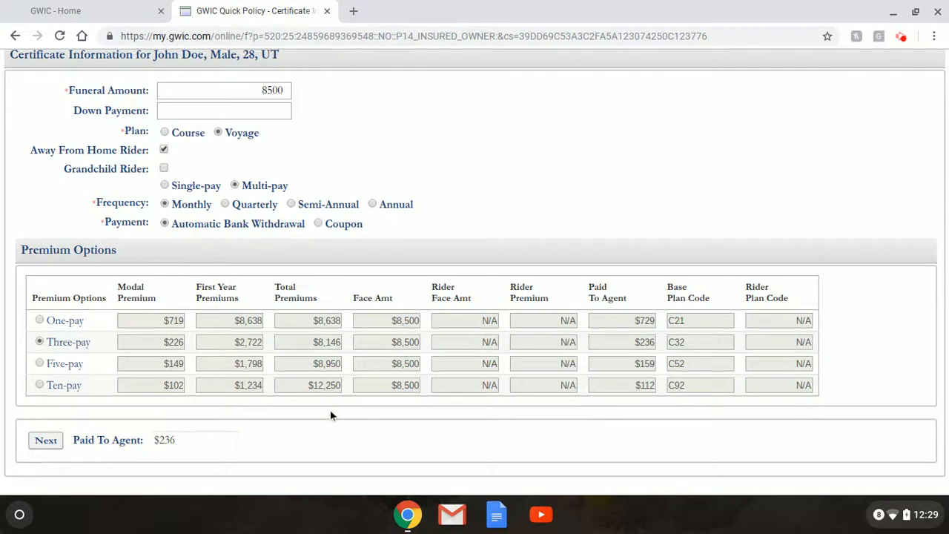
Save the certificate, answer No to the hospitalization and diagnosed-diseases questions, and continue
left_click(58, 441)
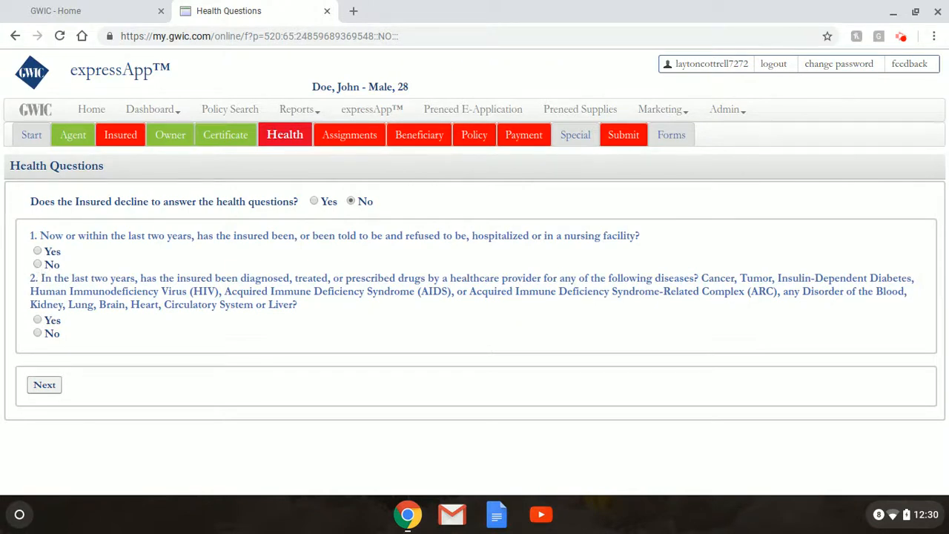
left_click(37, 264)
left_click(38, 334)
left_click(44, 385)
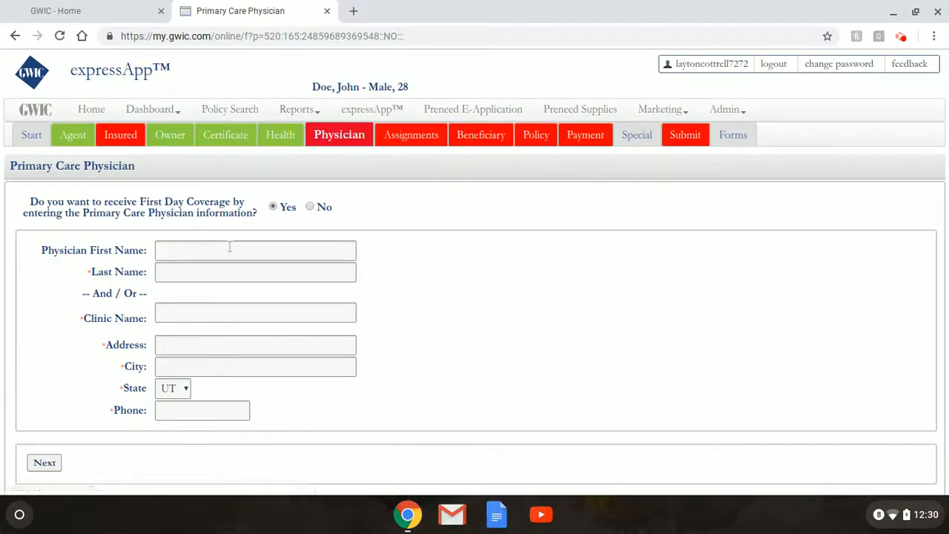
Enter the physician's last name, Tanner Clinic, its street address, city and phone number, then save
left_click(218, 272)
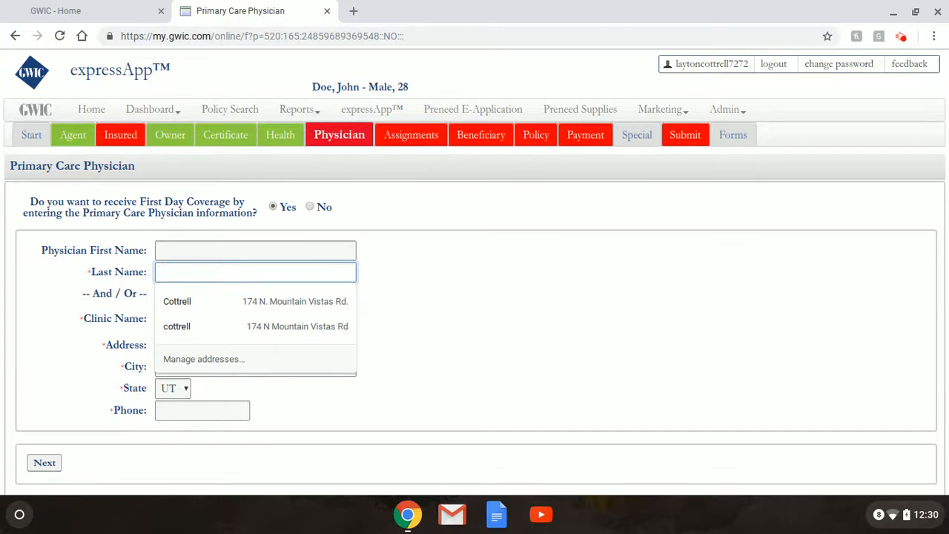
type("Caldwell")
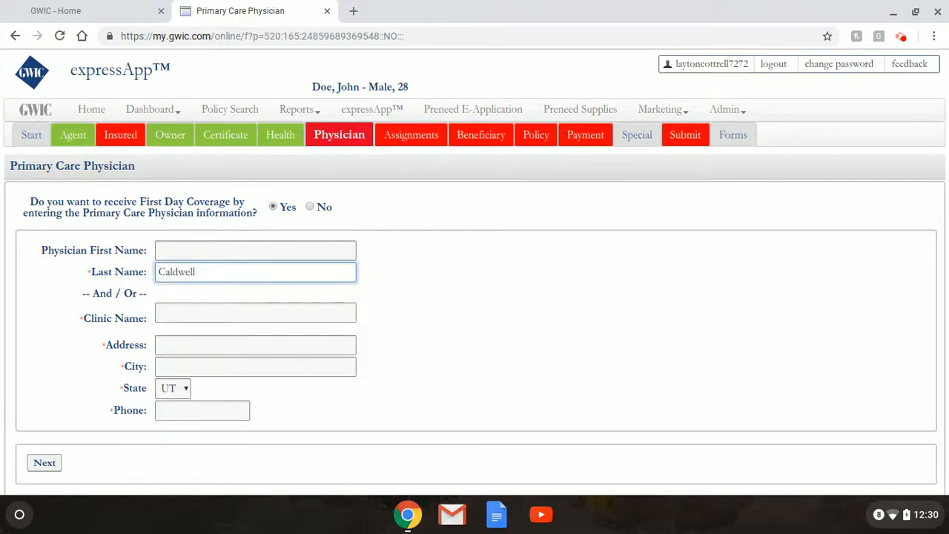
key("Tab")
type("T")
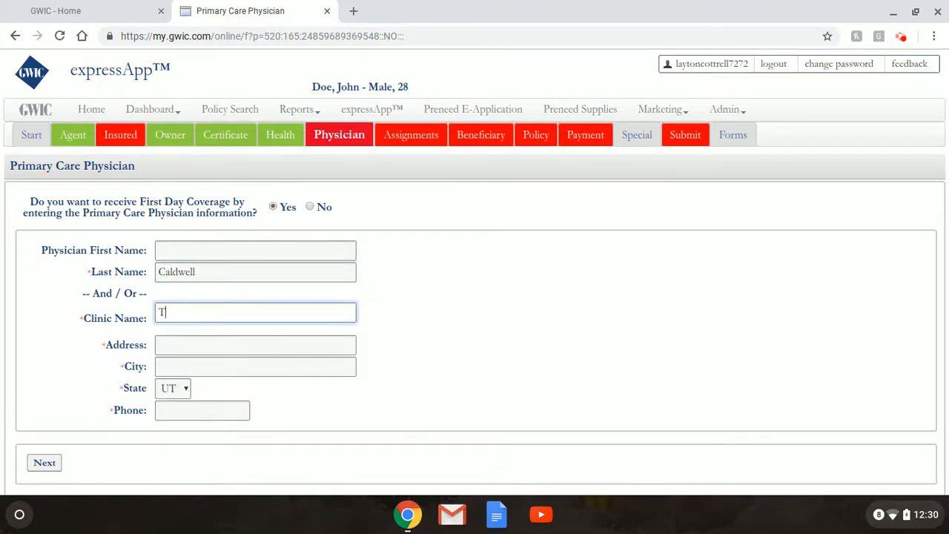
type("anner Clinic")
key("Tab")
key("Tab")
type("Layton")
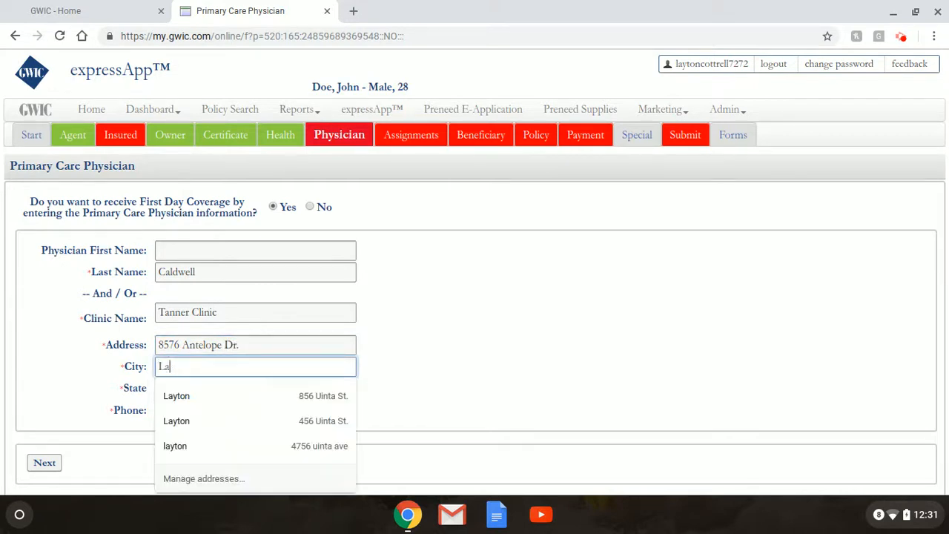
key("Tab")
key("Tab")
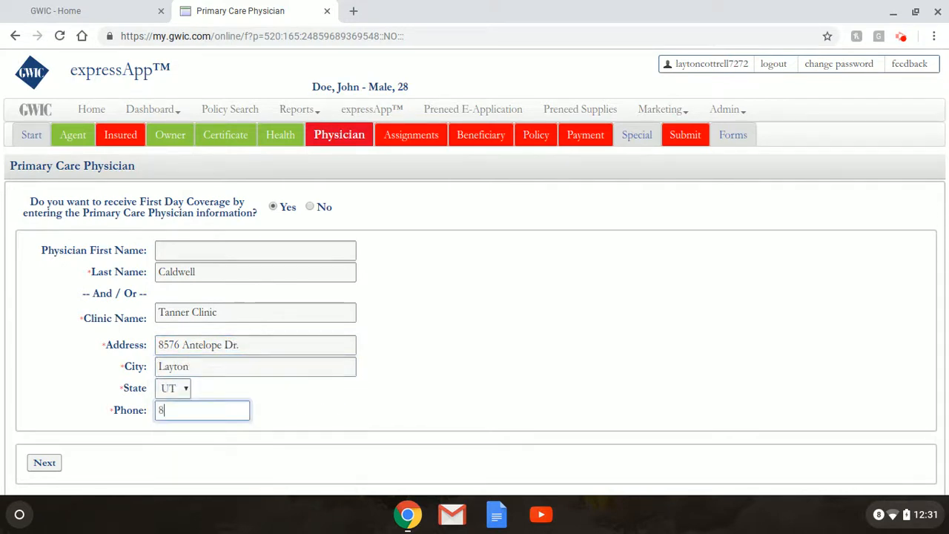
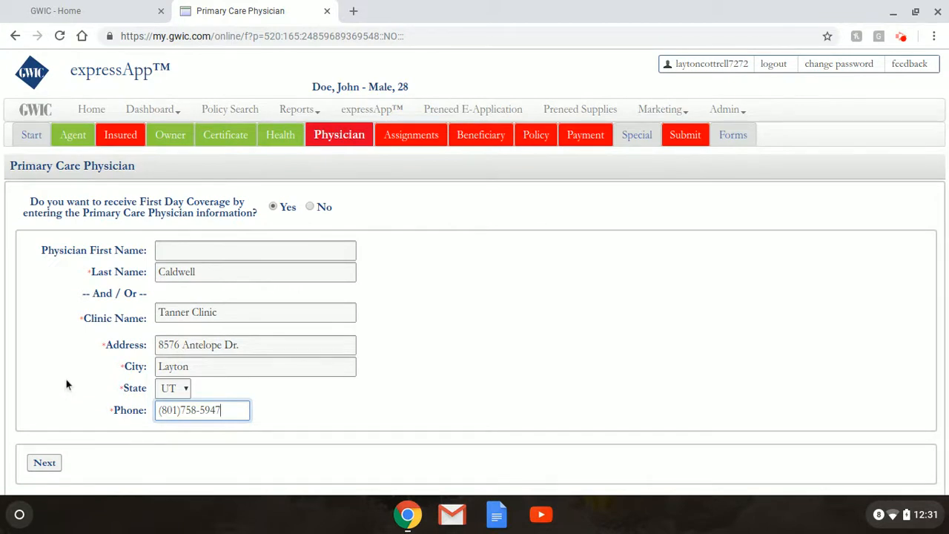
left_click(56, 467)
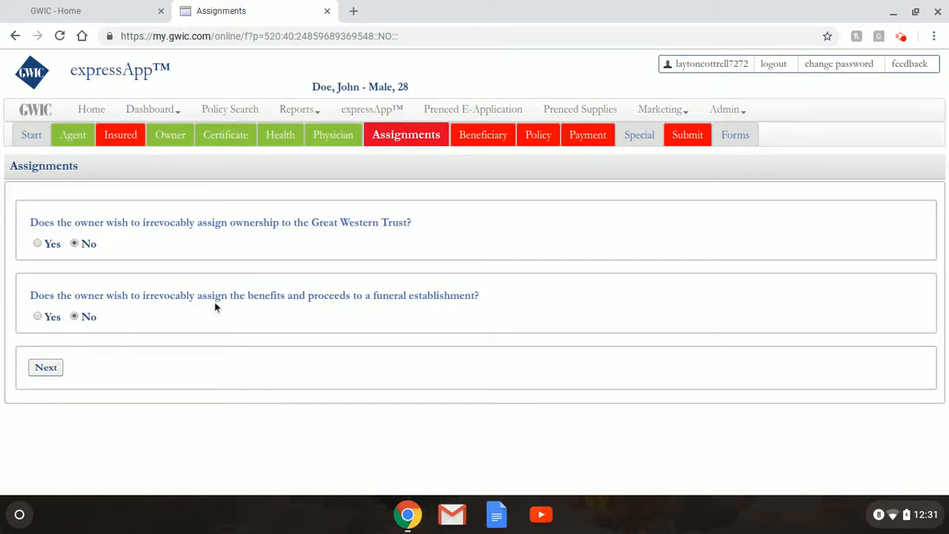
Assign the benefits to funeral establishment 54080 - LINDQUIST MORTUARY - OGDEN, UT and save
left_click(38, 317)
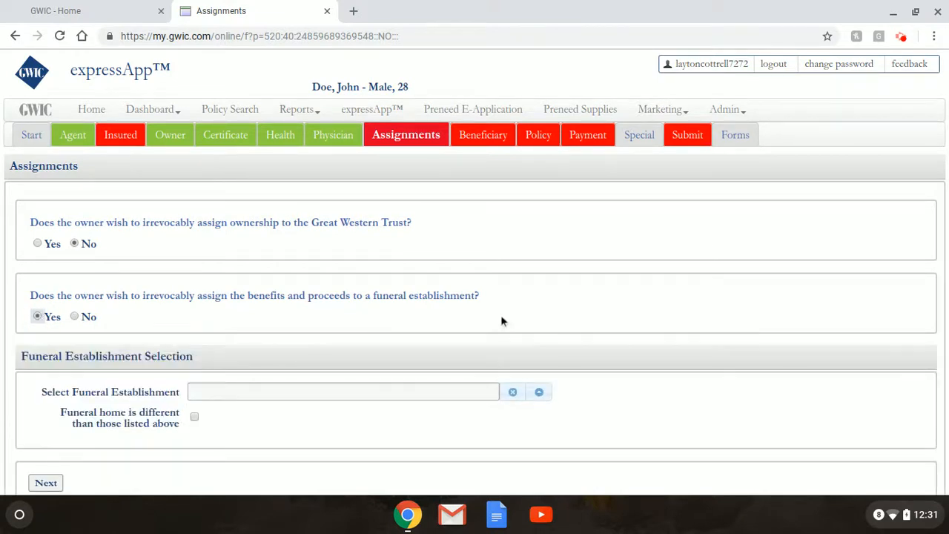
scroll(501, 320, "down", 1)
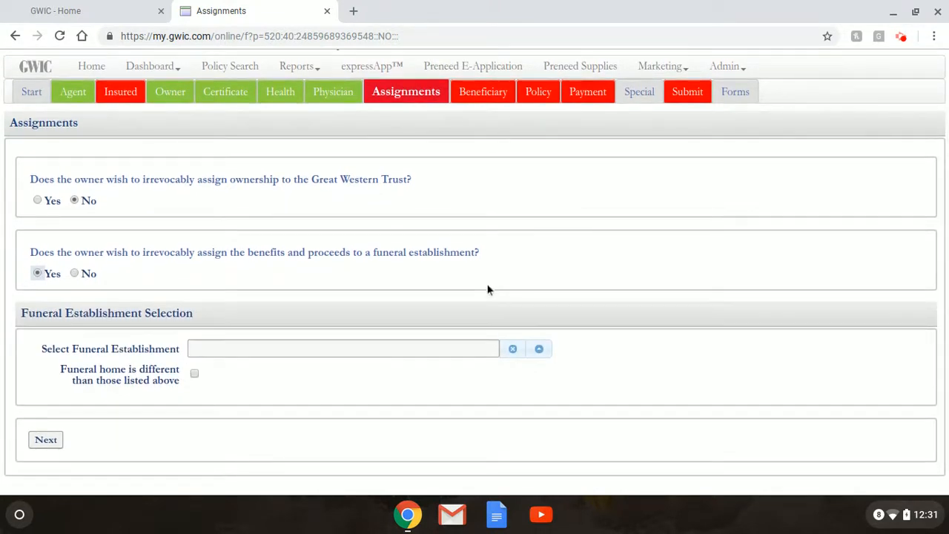
left_click(435, 348)
left_click(545, 354)
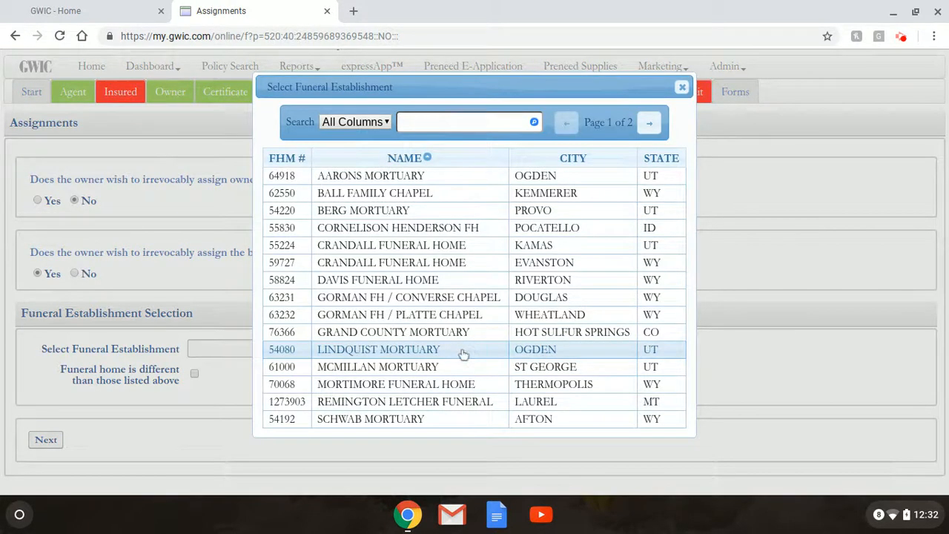
left_click(463, 354)
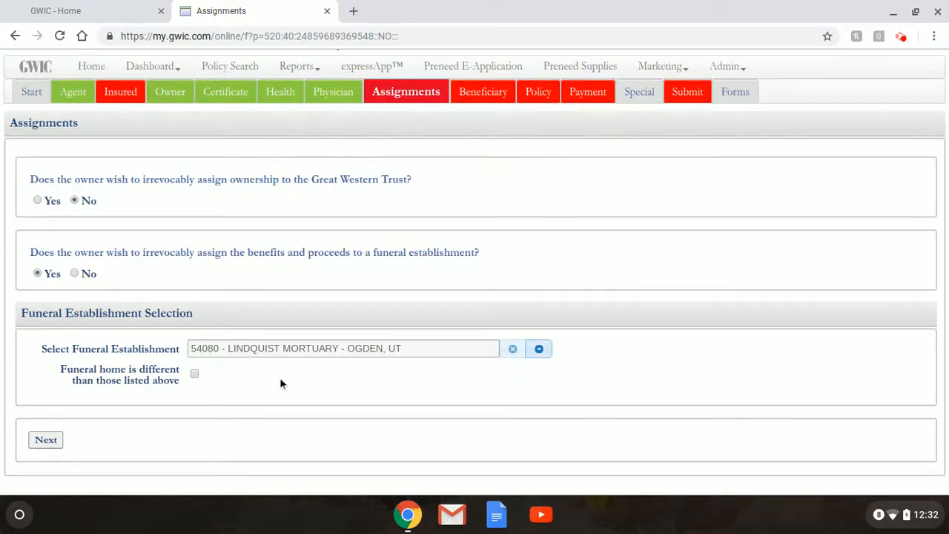
left_click(46, 440)
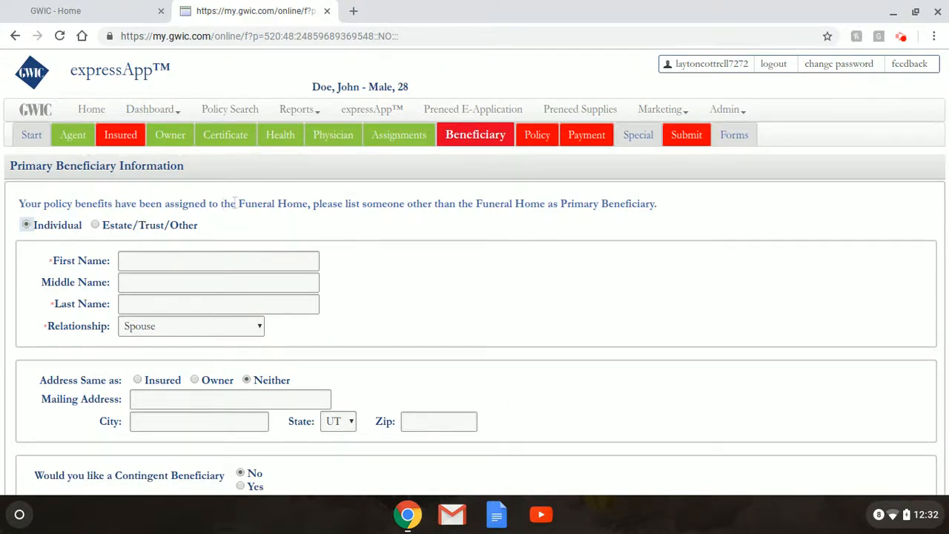
Make the primary beneficiary an Individual and enter the spouse's first and last name
left_click(162, 226)
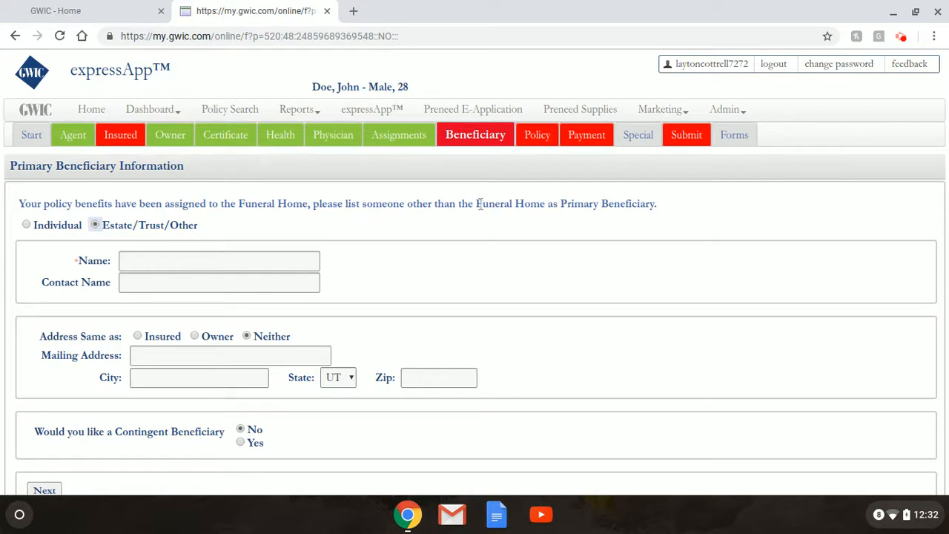
left_click(59, 231)
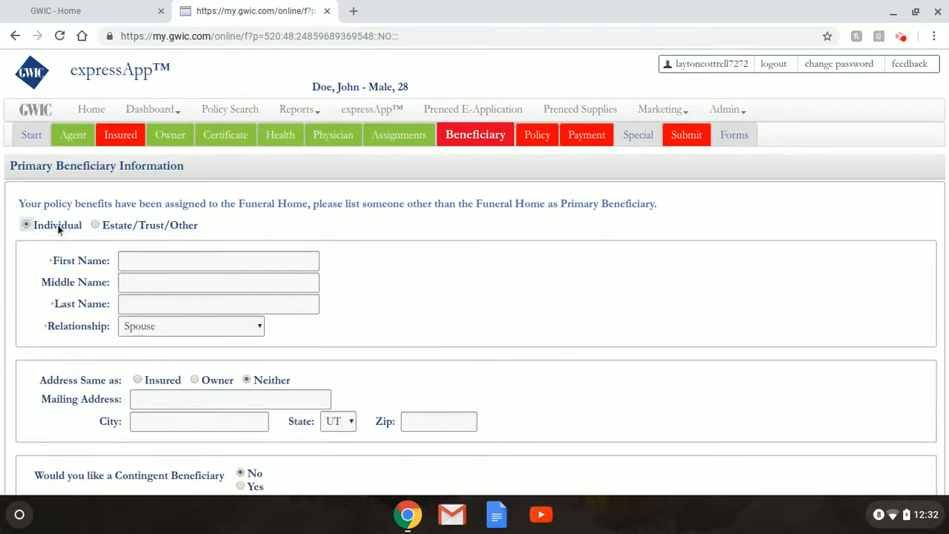
left_click(158, 255)
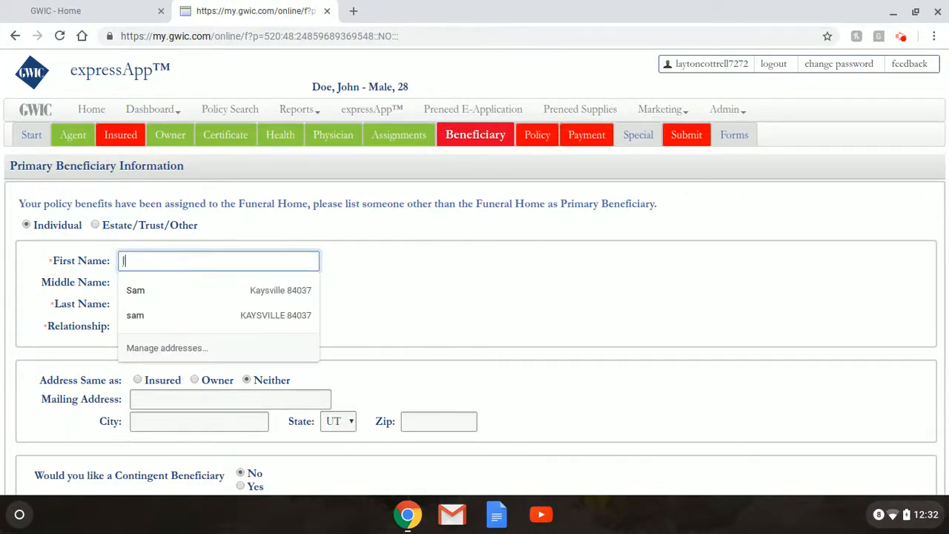
type("Jane")
key("Tab")
key("Tab")
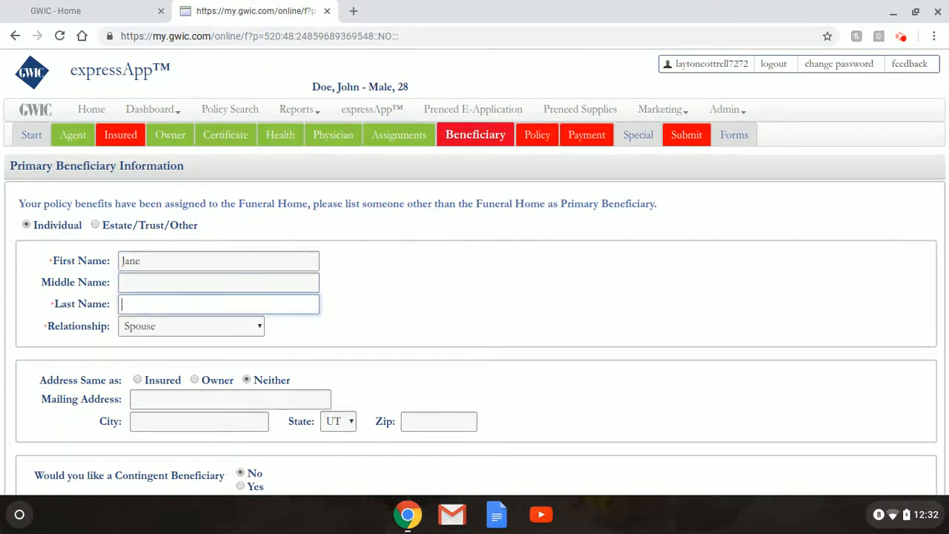
type("Doe")
left_click(245, 338)
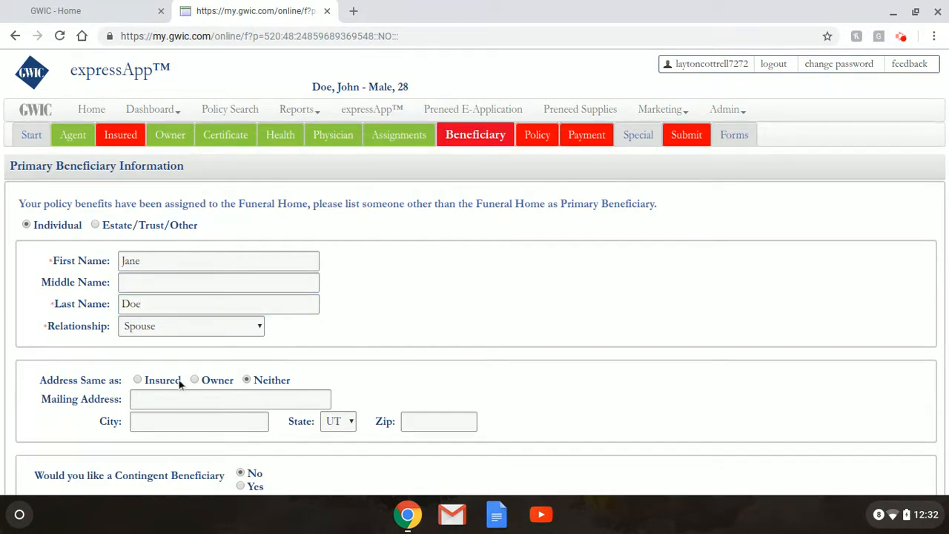
Use the insured's address, set Contingent Beneficiary to Yes, and save the primary beneficiary
left_click(139, 380)
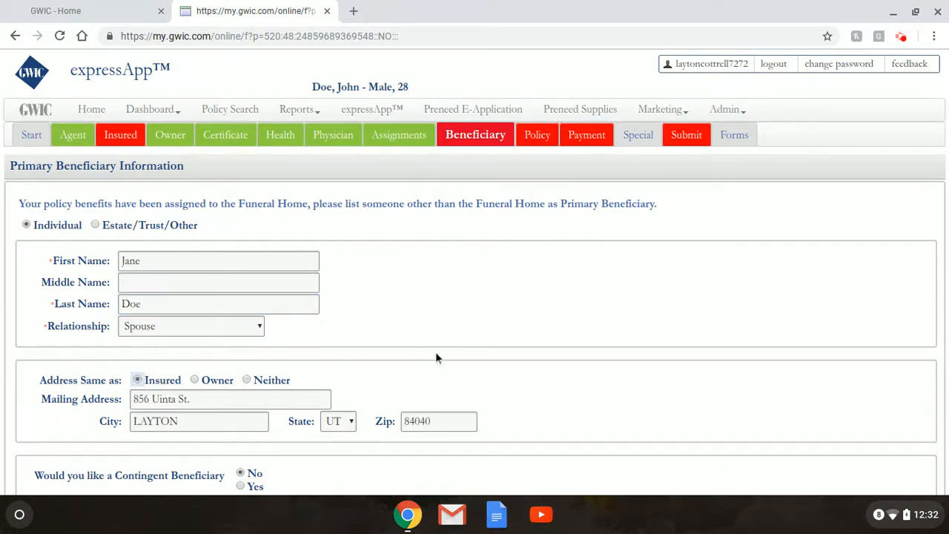
scroll(440, 348, "down", 1)
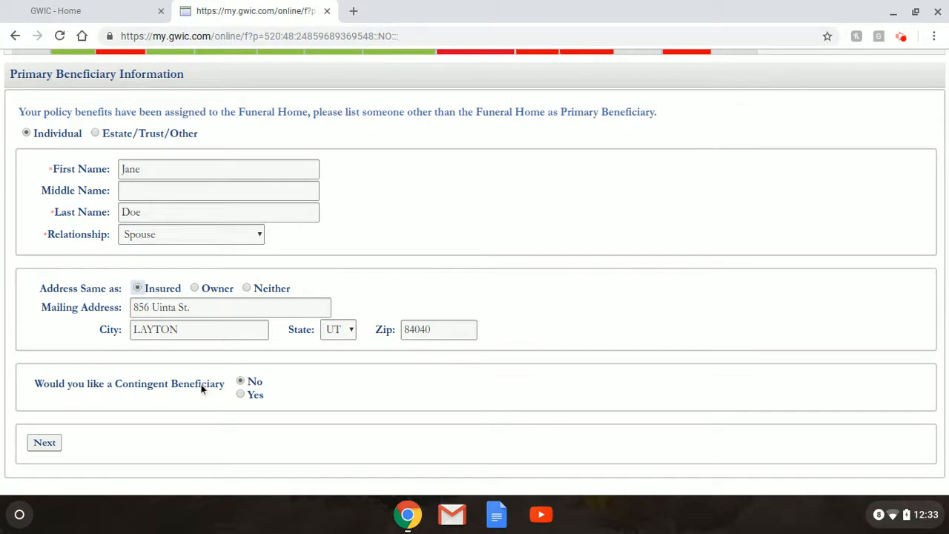
left_click(242, 393)
scroll(325, 398, "down", 1)
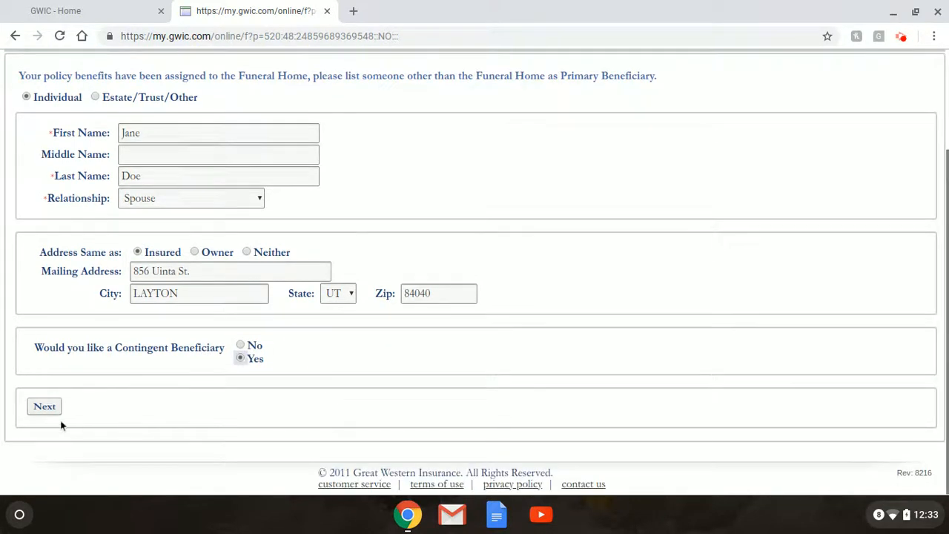
left_click(45, 407)
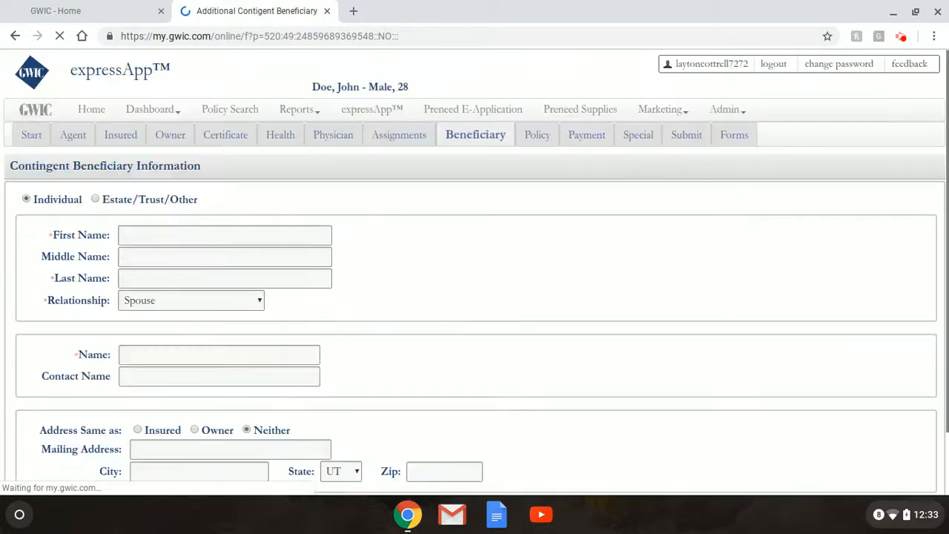
Enter the contingent beneficiary's first and last name
left_click(168, 232)
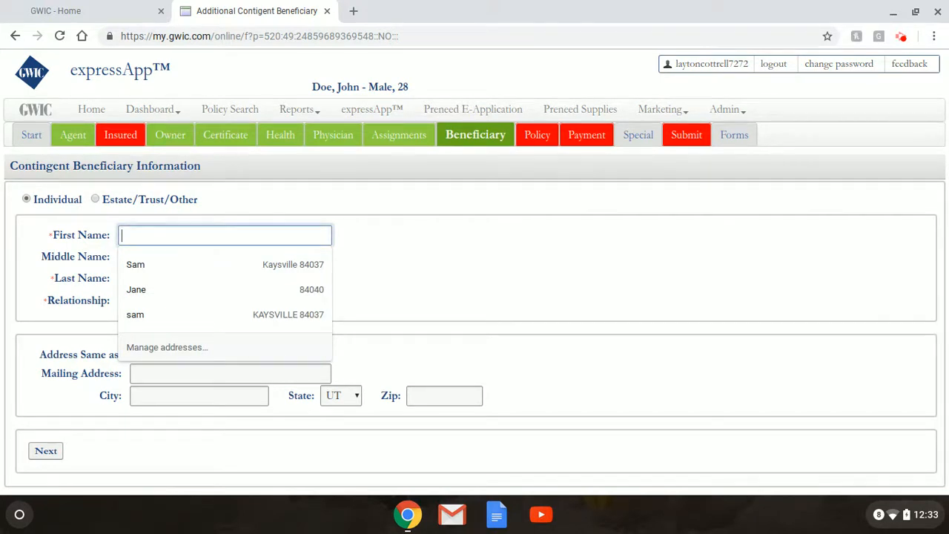
type("Jackie")
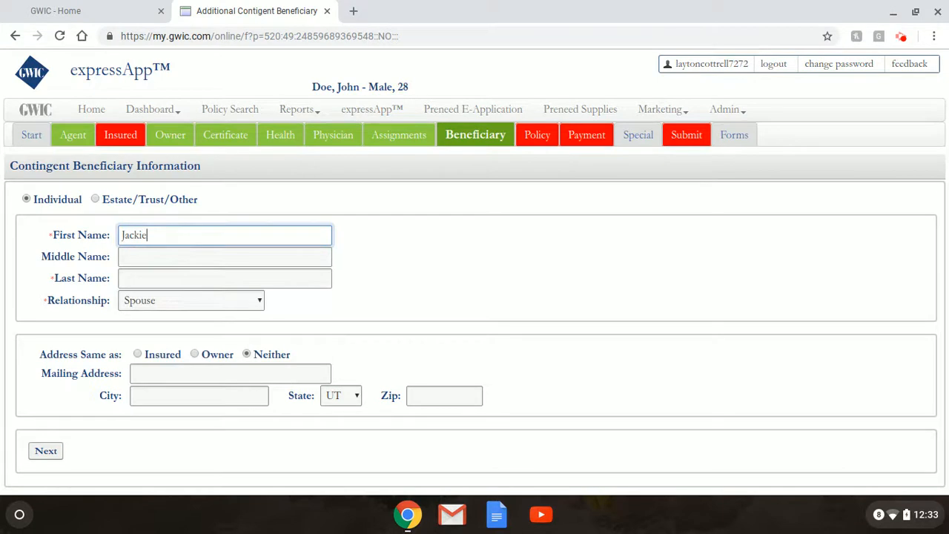
key("Tab")
key("Tab")
type("Doe")
key("Tab")
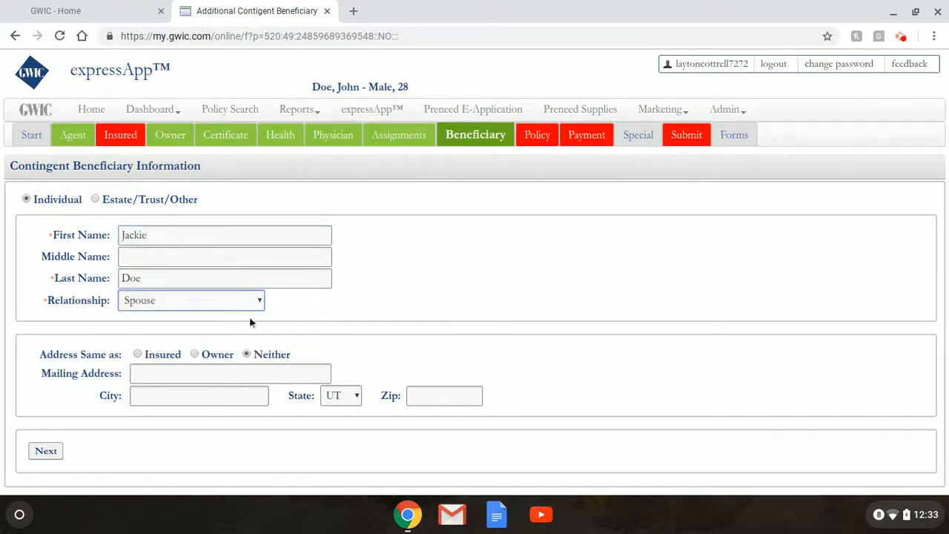
Set the relationship to Children, use the insured's address, and save the contingent beneficiary
left_click(258, 300)
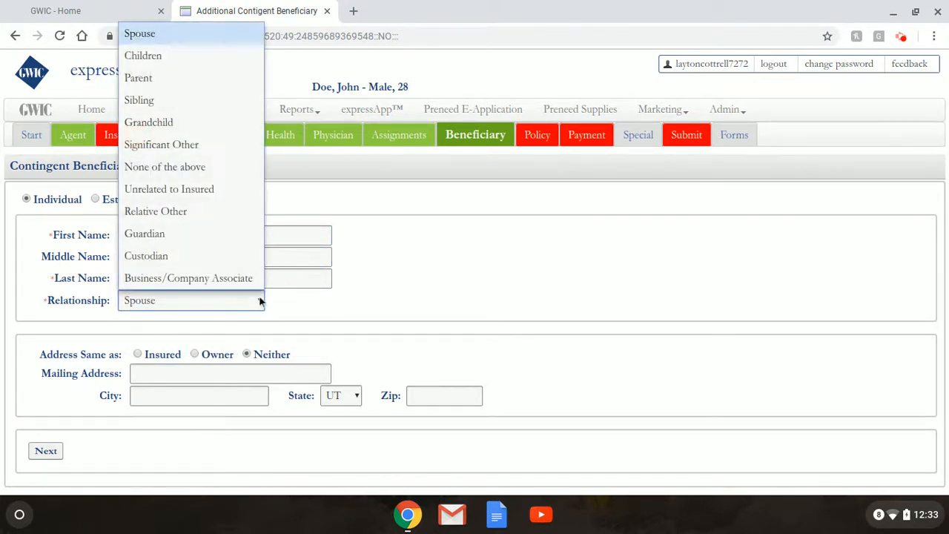
left_click(195, 60)
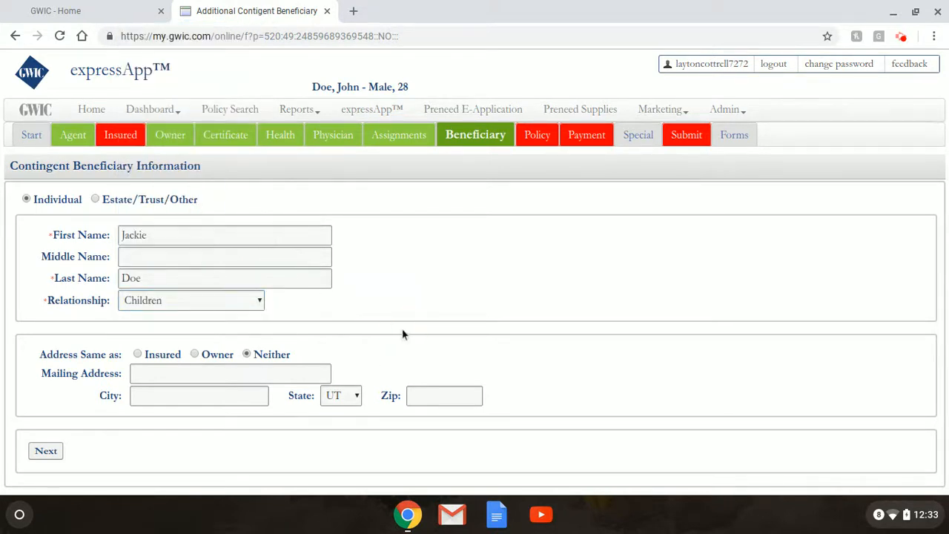
scroll(402, 335, "down", 1)
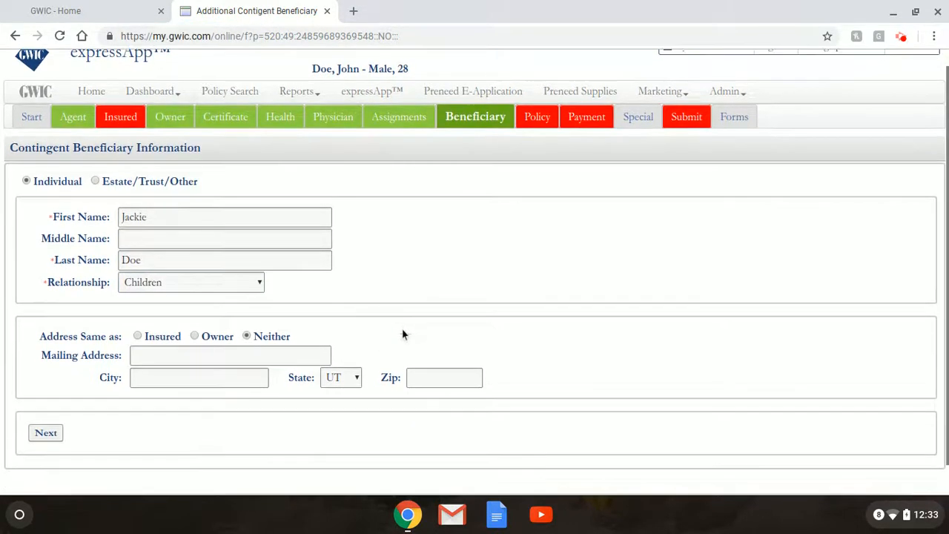
left_click(138, 338)
left_click(59, 437)
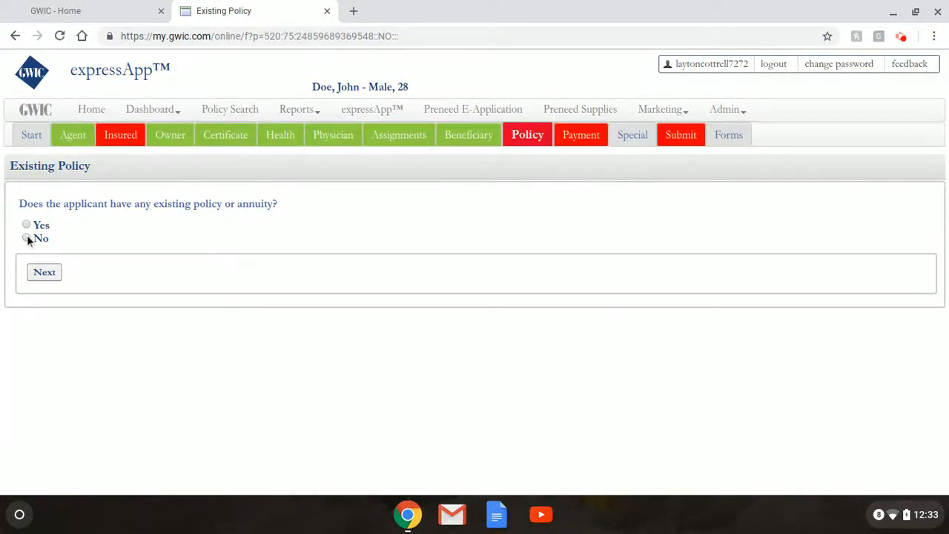
Answer No to Existing Policy and make the Insured responsible for the first payment
left_click(28, 239)
left_click(44, 273)
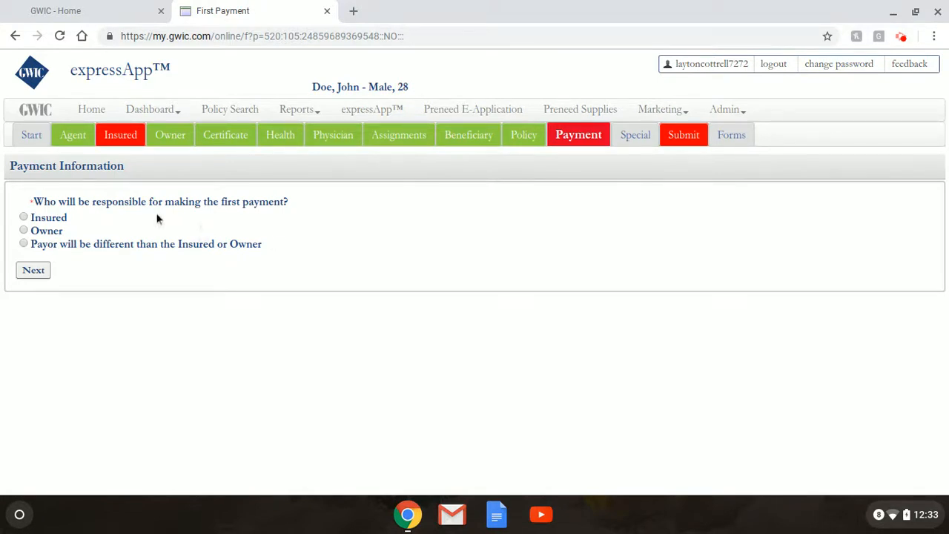
left_click(59, 218)
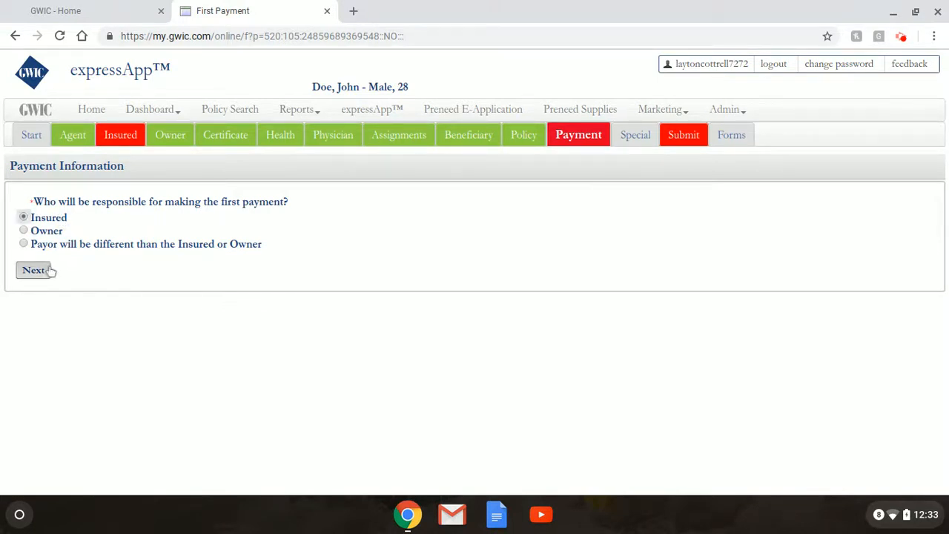
left_click(34, 270)
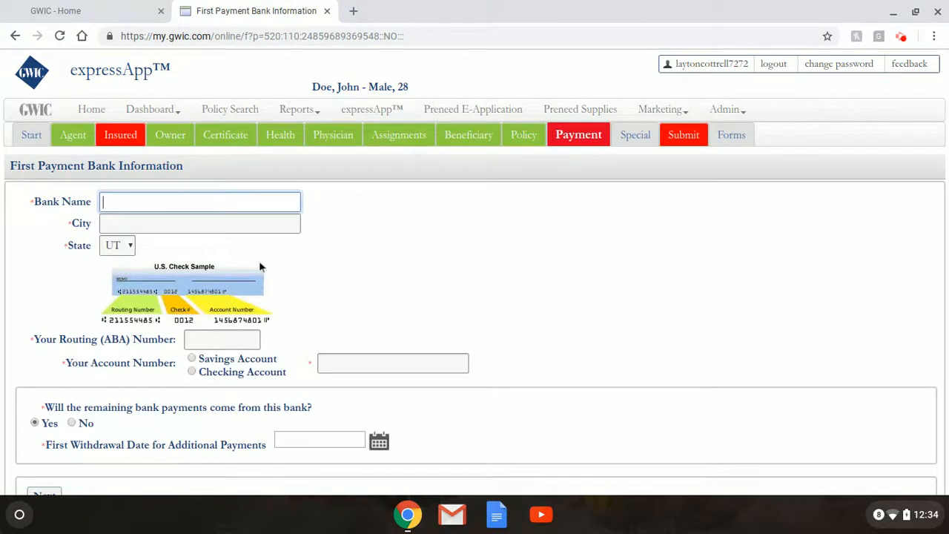
Enter the bank as America First Credit Union in Layton
scroll(290, 267, "down", 1)
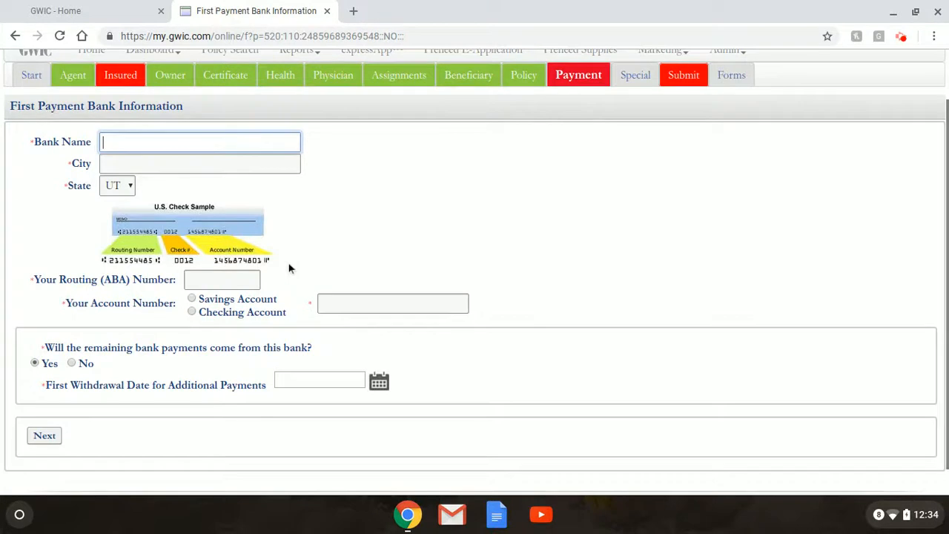
scroll(267, 222, "up", 1)
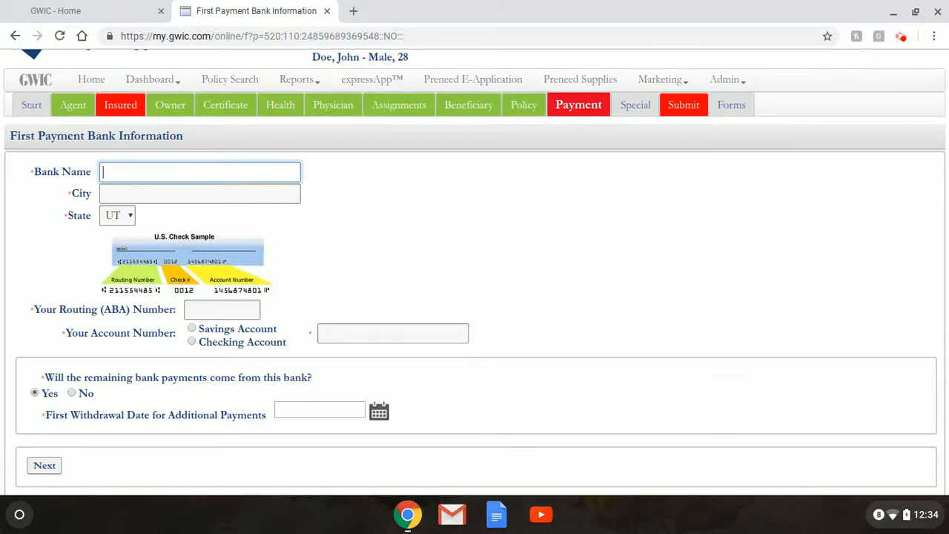
type("American")
key("BackSpace")
type("First Credit Union")
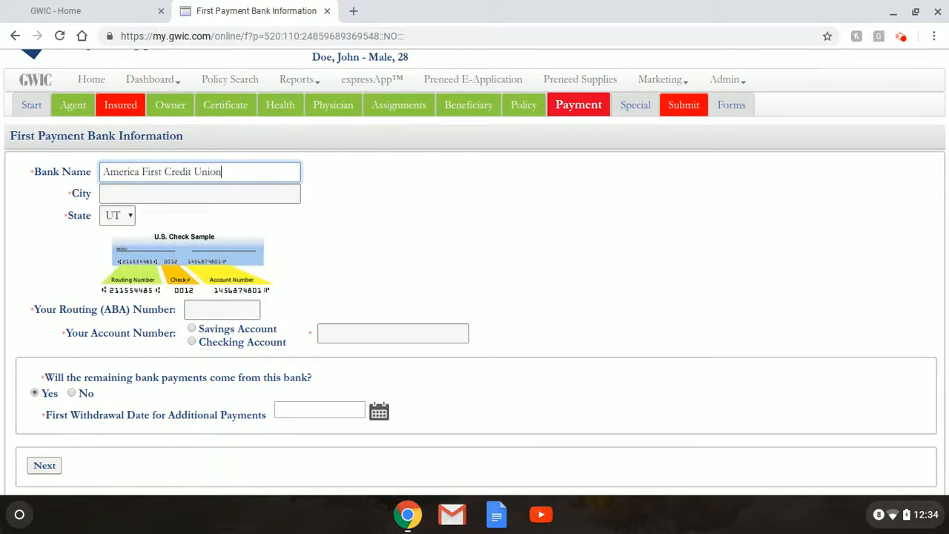
key("Tab")
type("Layton")
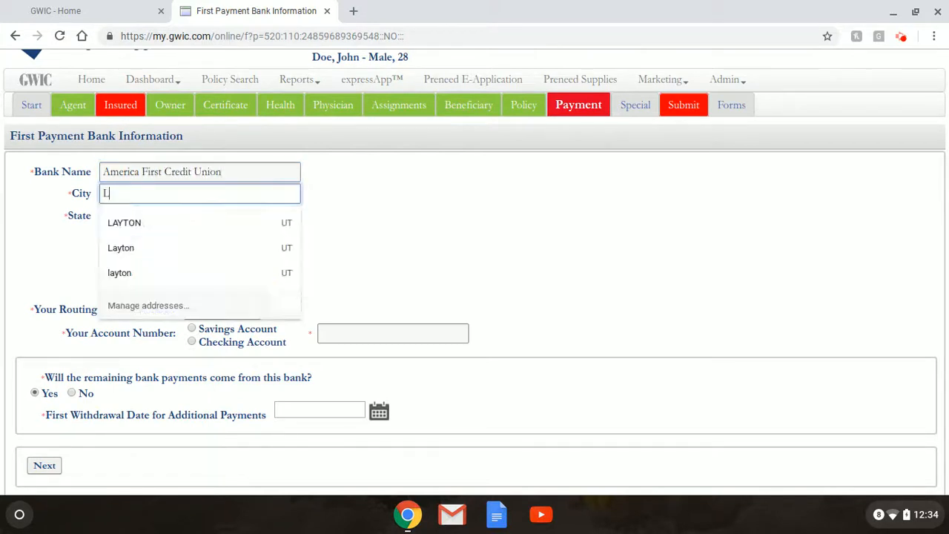
key("Tab")
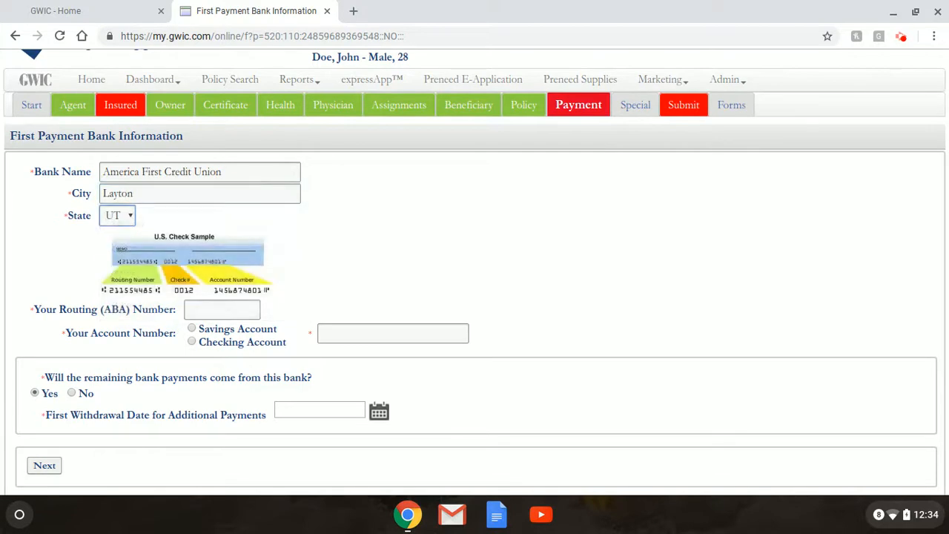
Enter the routing number, mark it a Checking Account, and enter the account number
left_click(236, 314)
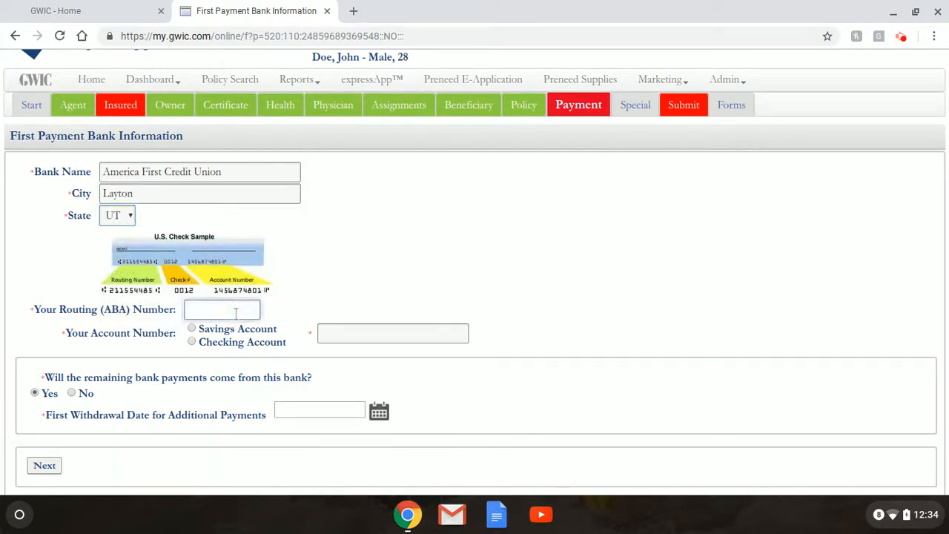
left_click(193, 342)
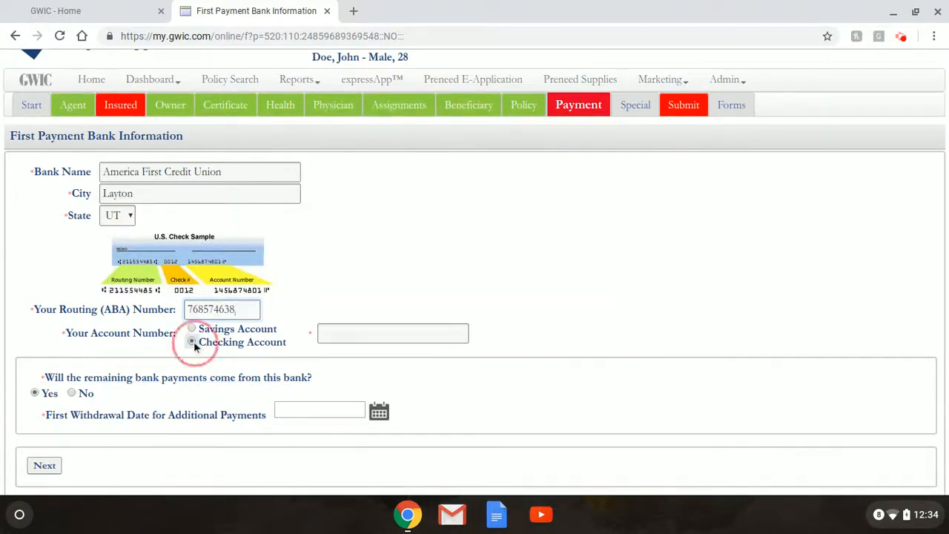
left_click(341, 333)
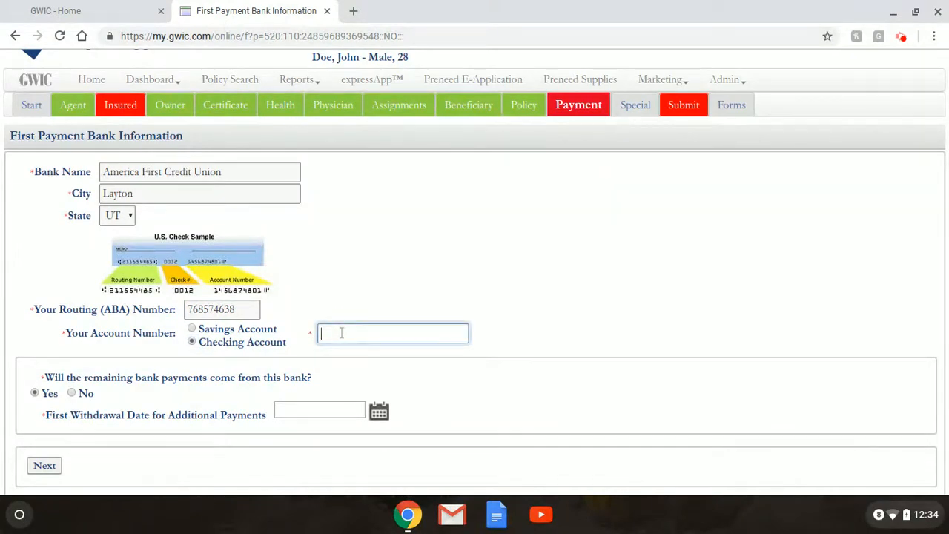
scroll(277, 369, "down", 1)
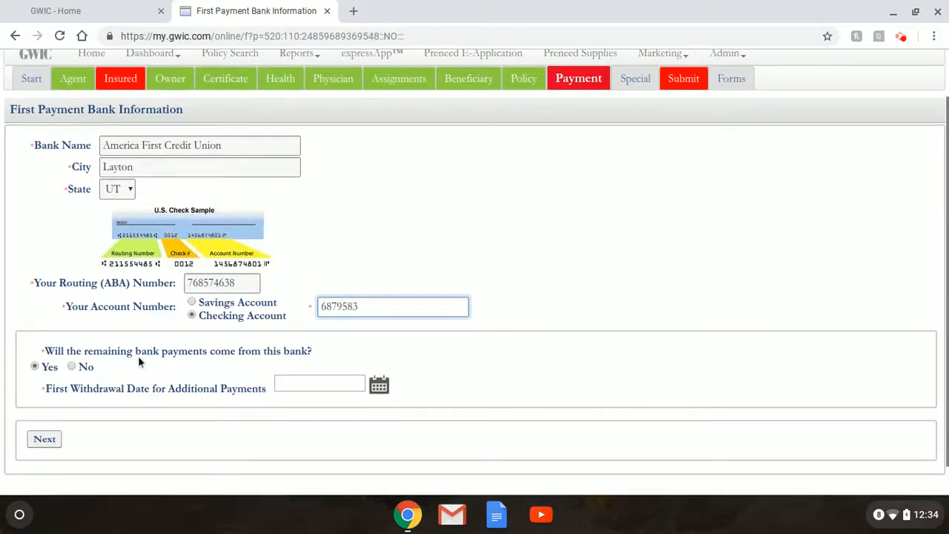
Pick January 14, 2019 from the calendar as the first withdrawal date and save
left_click(238, 392)
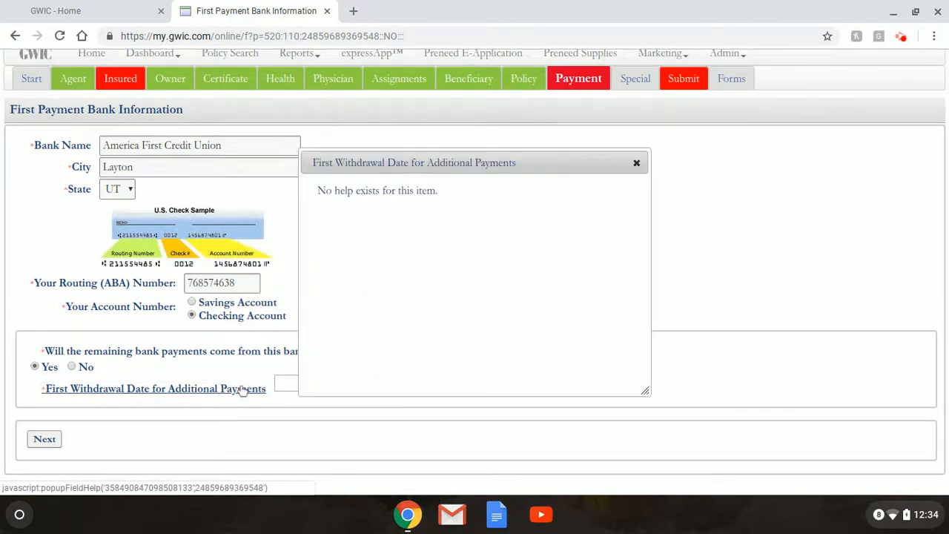
left_click(637, 162)
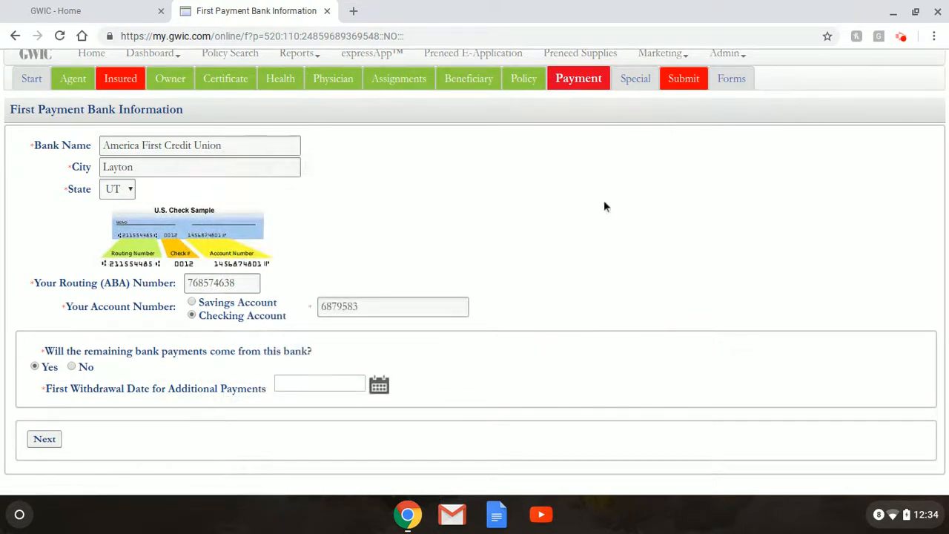
left_click(378, 386)
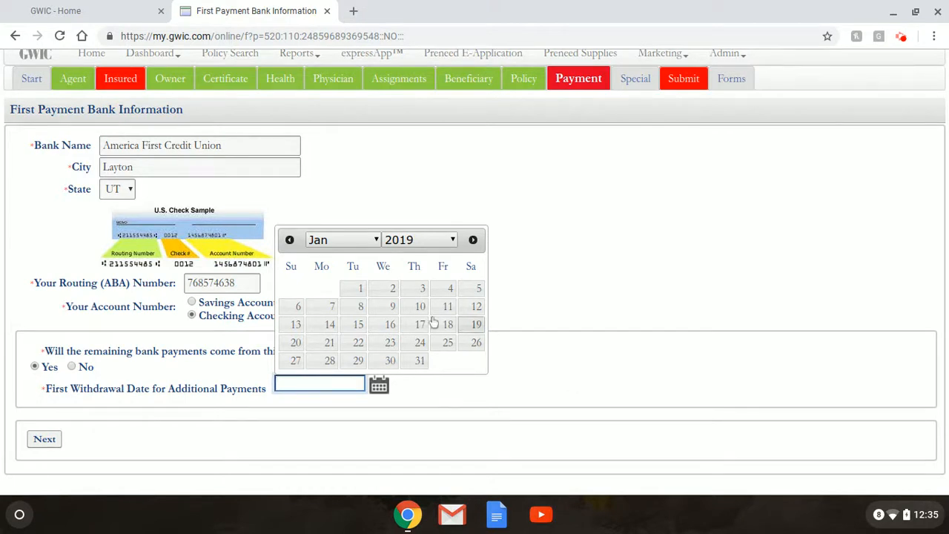
left_click(329, 328)
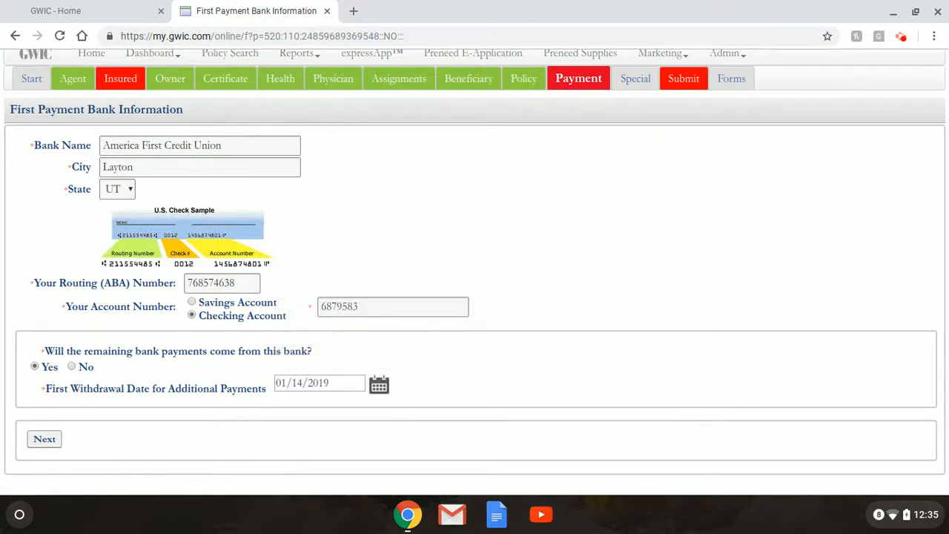
left_click(44, 440)
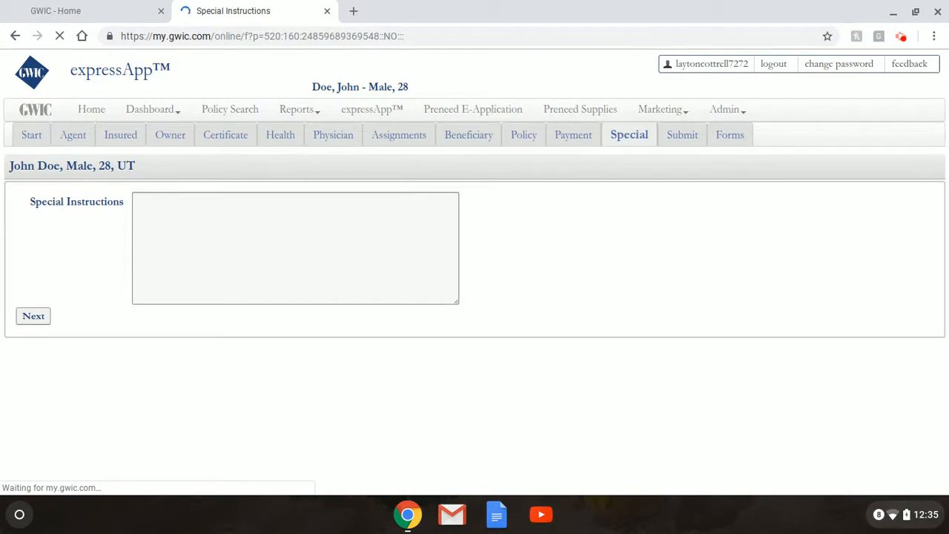
Enter special instructions 'Take first payment immediately, then the 14th of each month starting 1/14/19' and continue
left_click(163, 210)
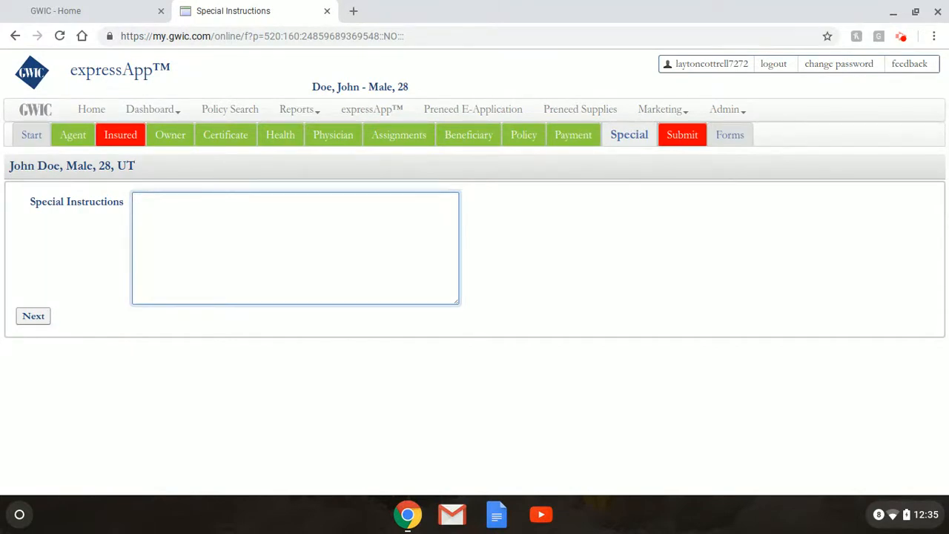
type("Take first payment immediately, then the 1")
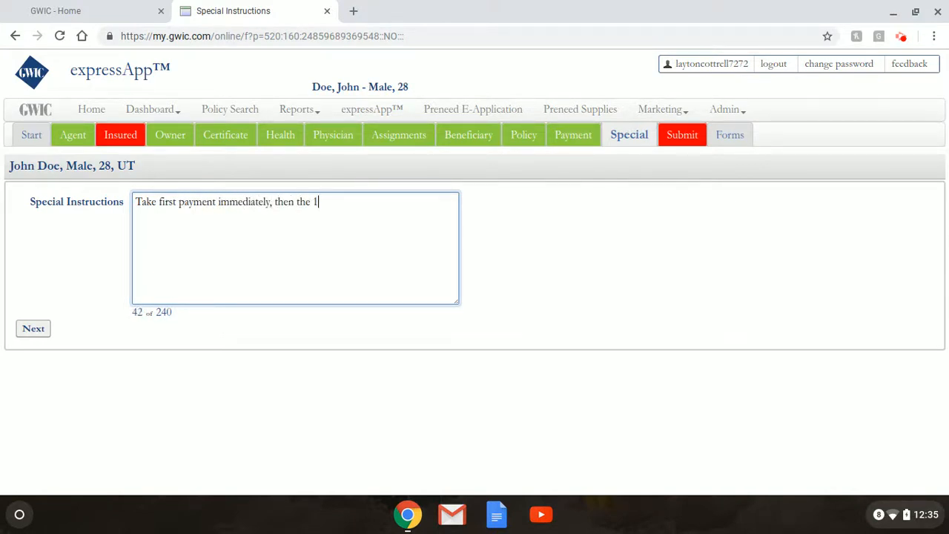
type("4th of each month starting ")
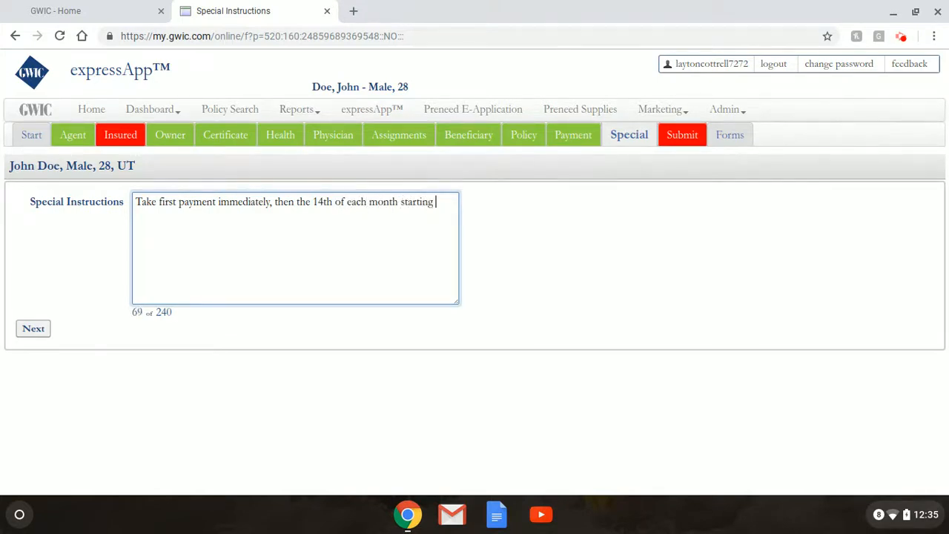
type("1/14/19.")
left_click(38, 330)
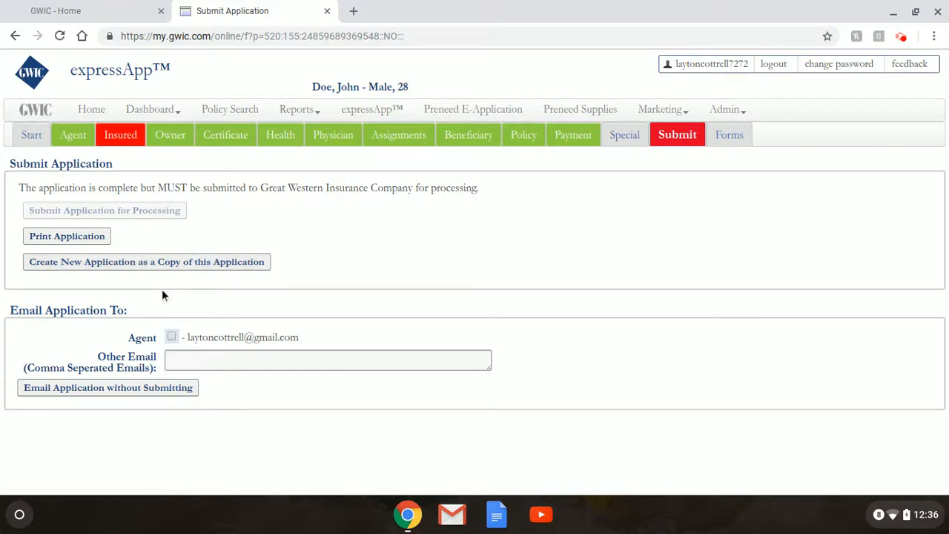
Check Agent as a recipient and enter one additional e-mail address in Other Email
left_click(172, 338)
left_click(179, 361)
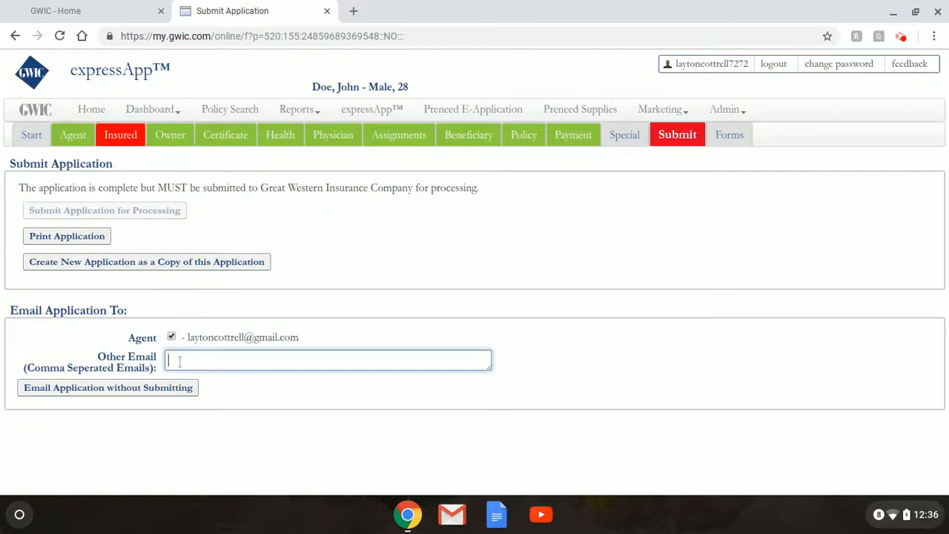
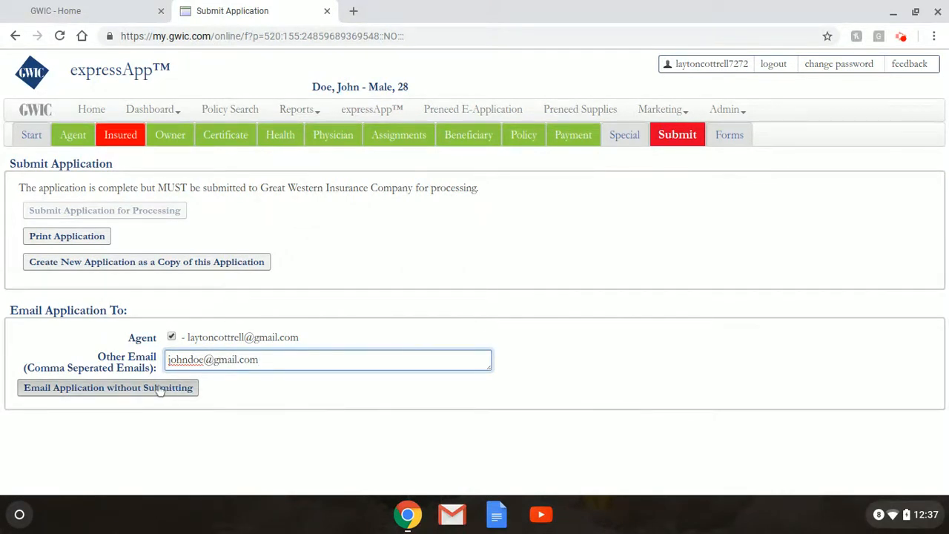
scroll(303, 413, "down", 1)
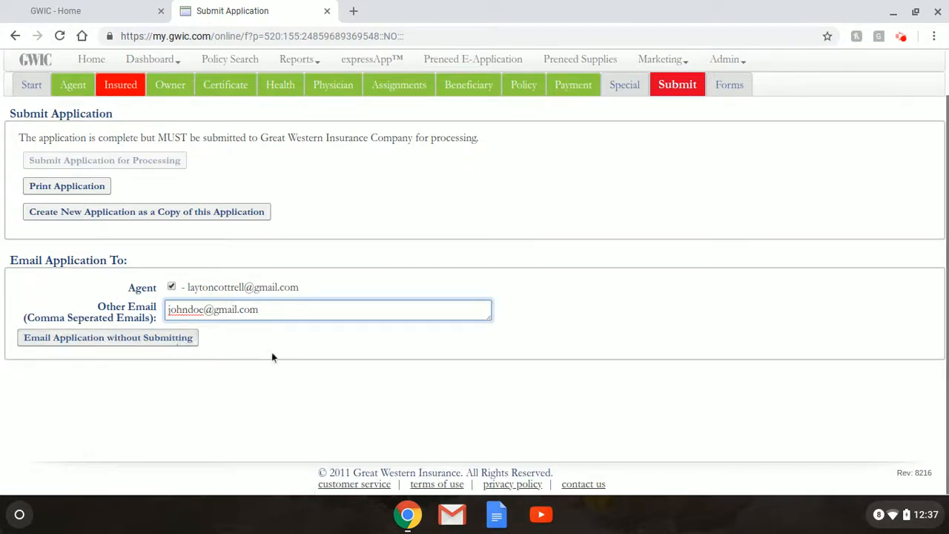
Correct the additional recipient address and email the application without submitting
left_click(206, 310)
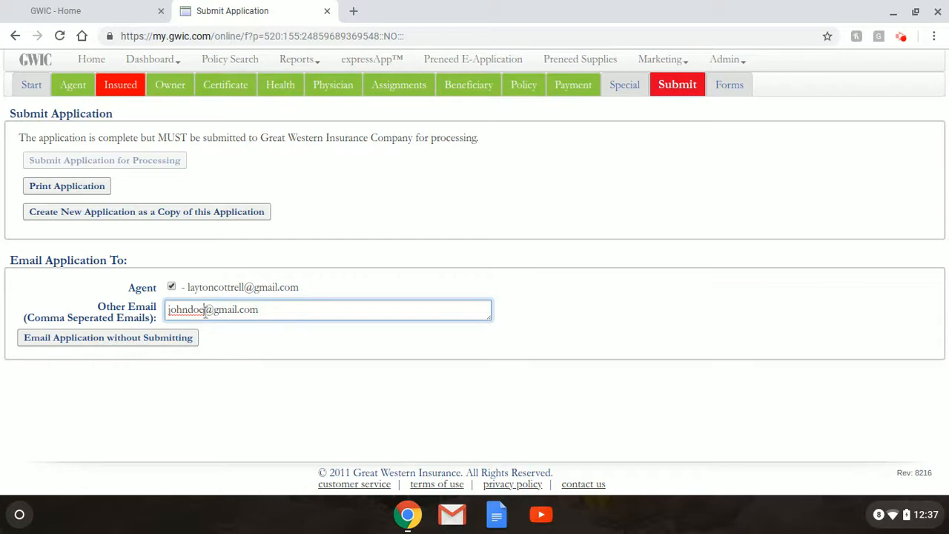
key("BackSpace")
key("BackSpace")
key("BackSpace")
key("BackSpace")
key("BackSpace")
key("BackSpace")
key("BackSpace")
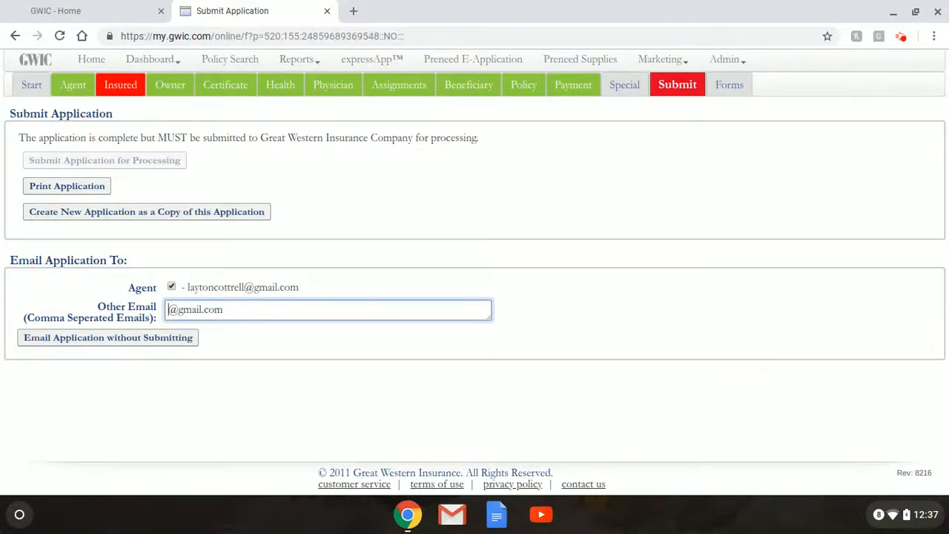
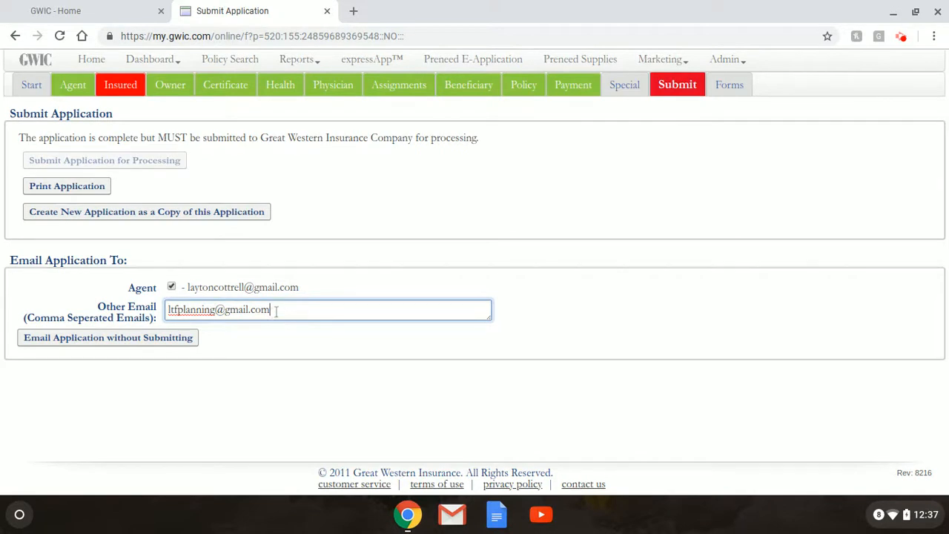
type(", ")
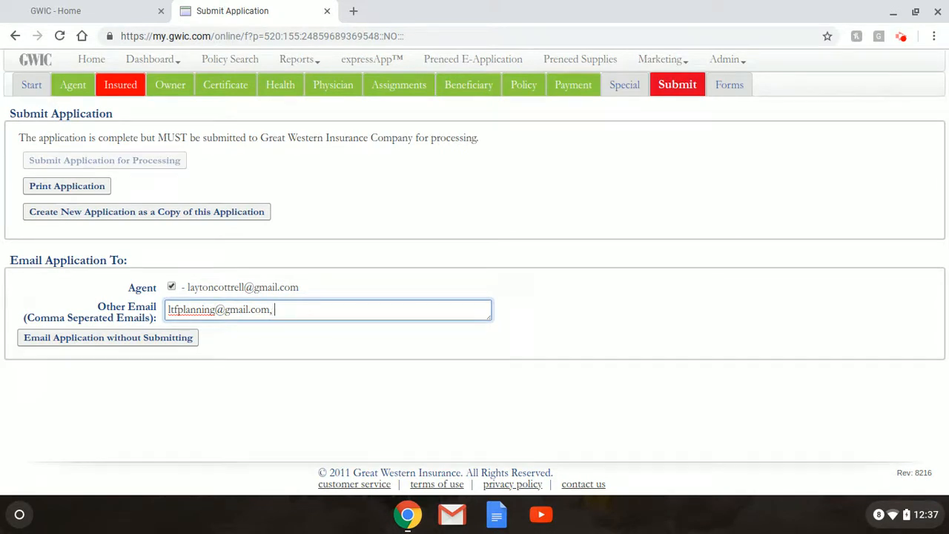
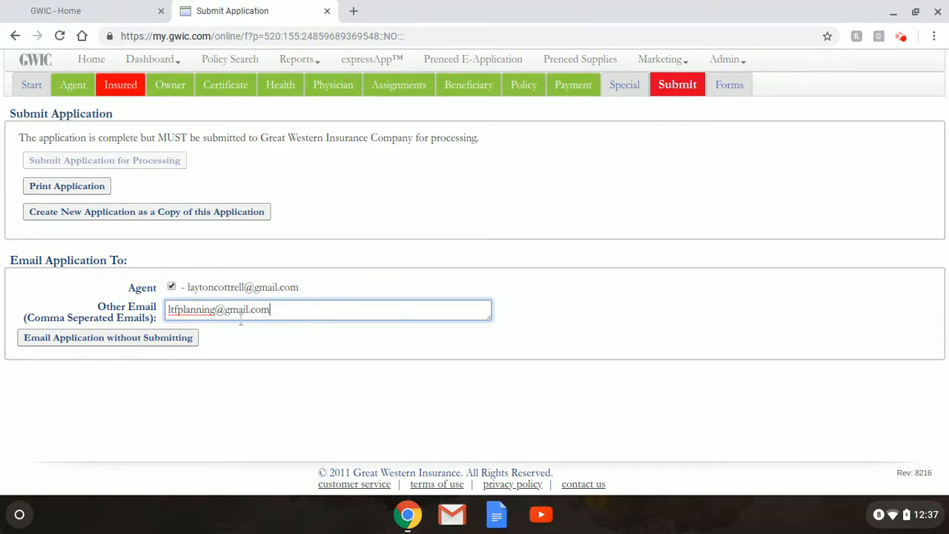
left_click(182, 339)
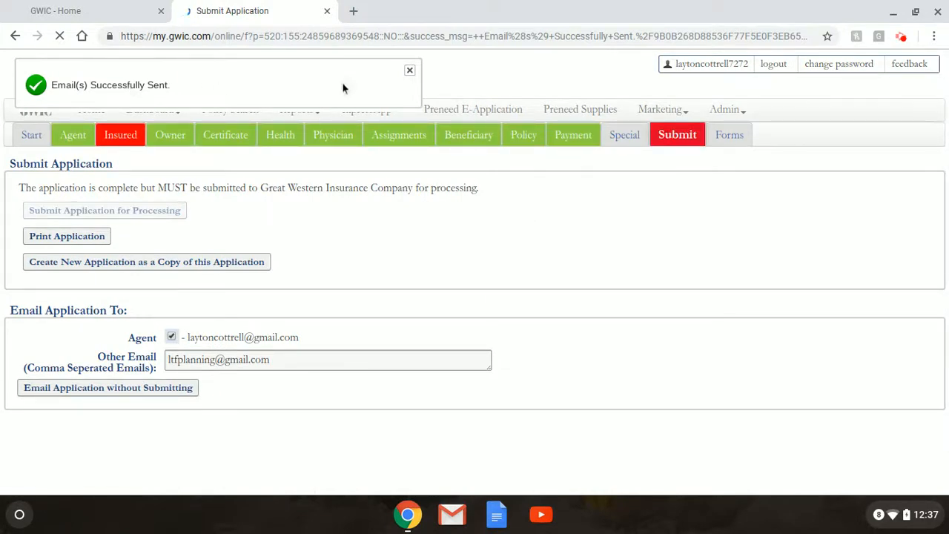
Dismiss the confirmation and download the application forms from the Submit page as report (1).pdf
left_click(409, 70)
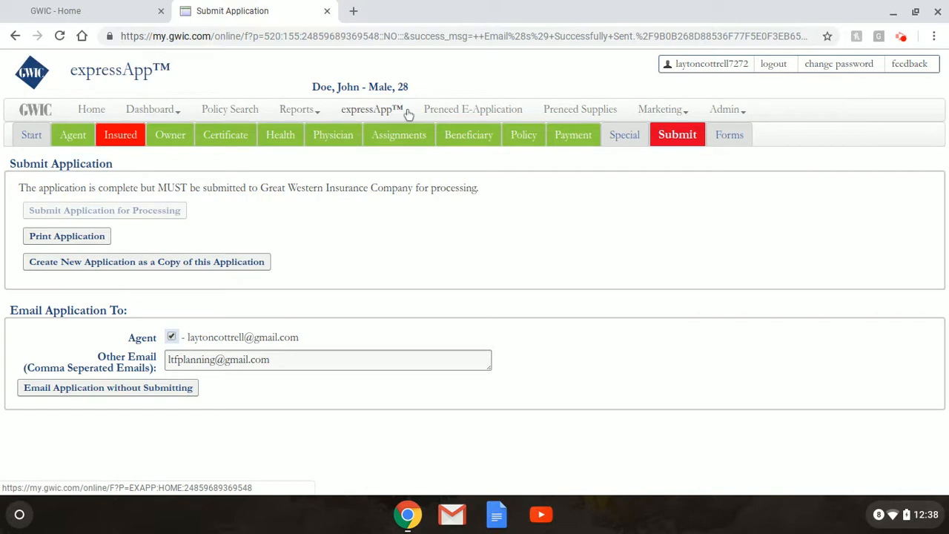
scroll(363, 266, "down", 1)
scroll(362, 266, "up", 1)
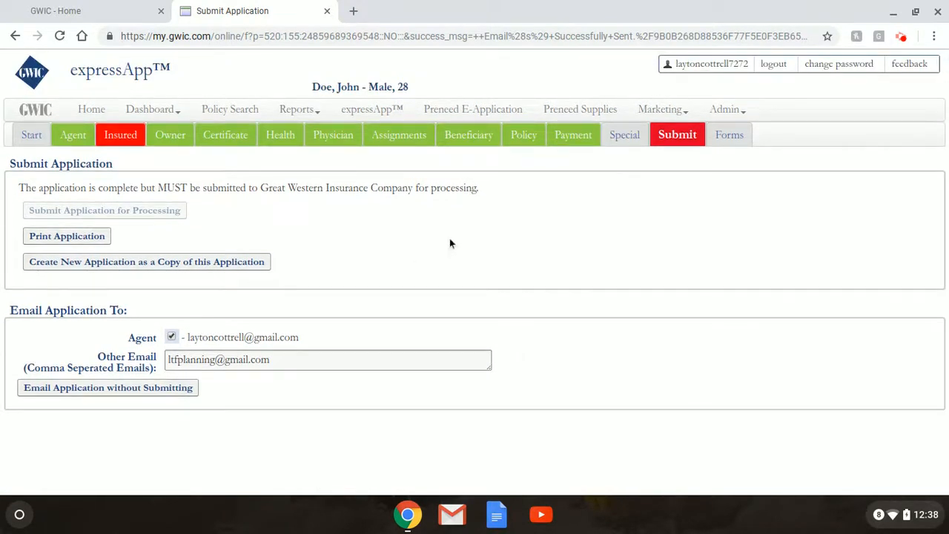
left_click(667, 138)
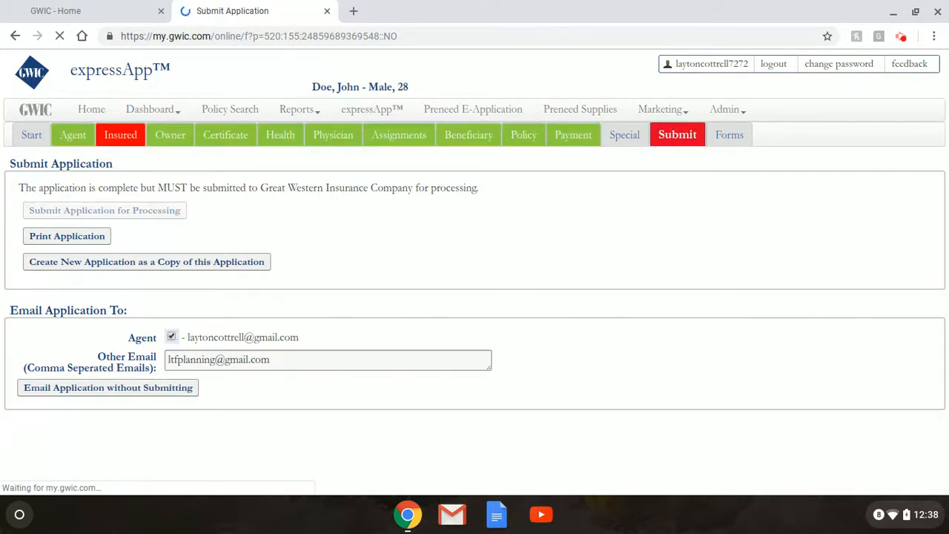
left_click(731, 143)
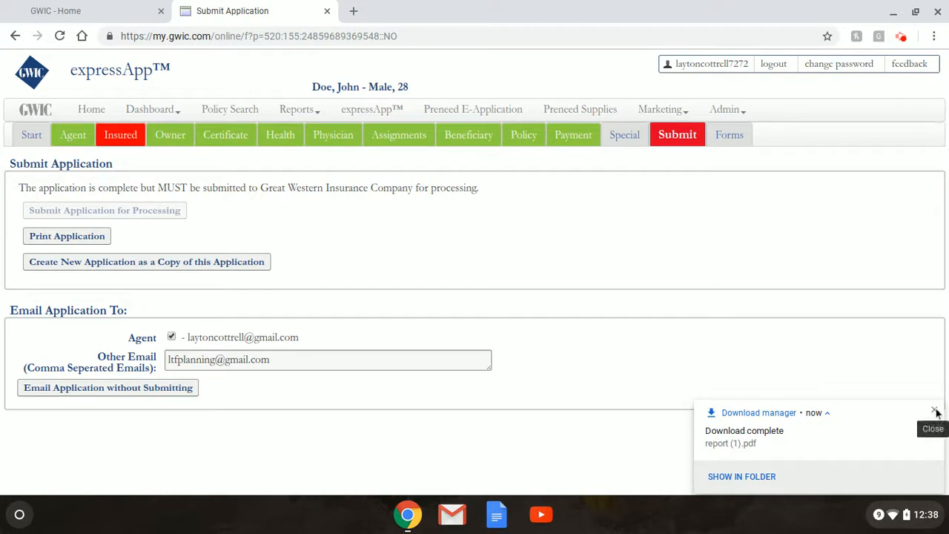
left_click(938, 410)
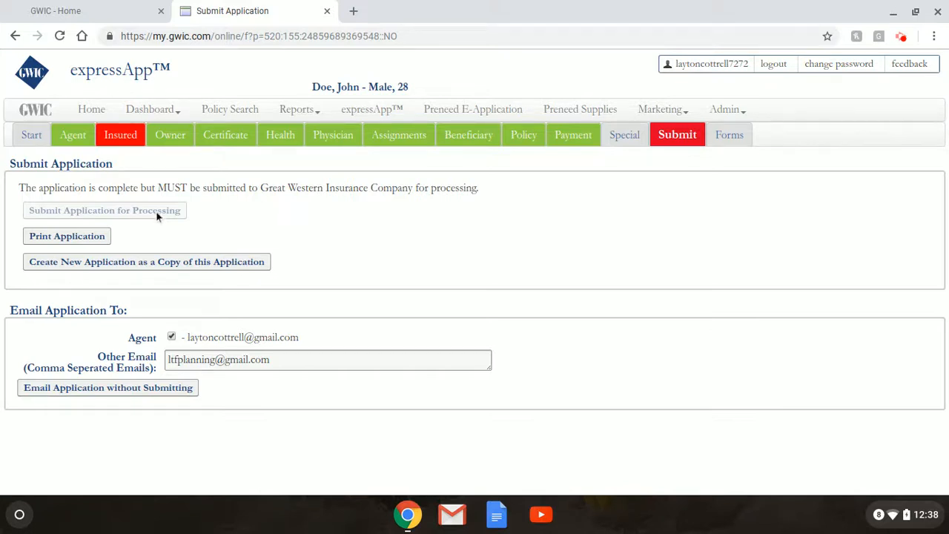
Tick SSN Unavailable for the insured, save the details, and reopen Insured Information
left_click(127, 139)
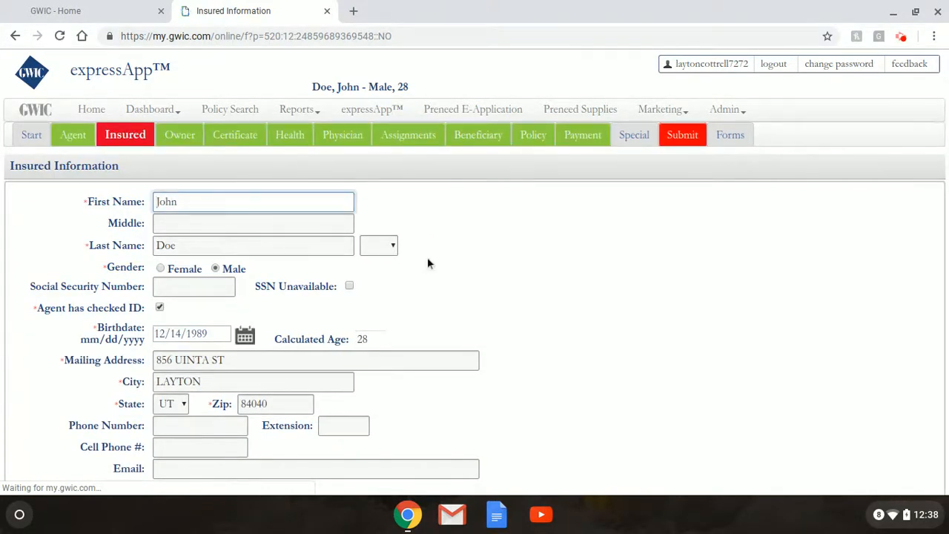
scroll(400, 268, "down", 1)
scroll(400, 271, "up", 1)
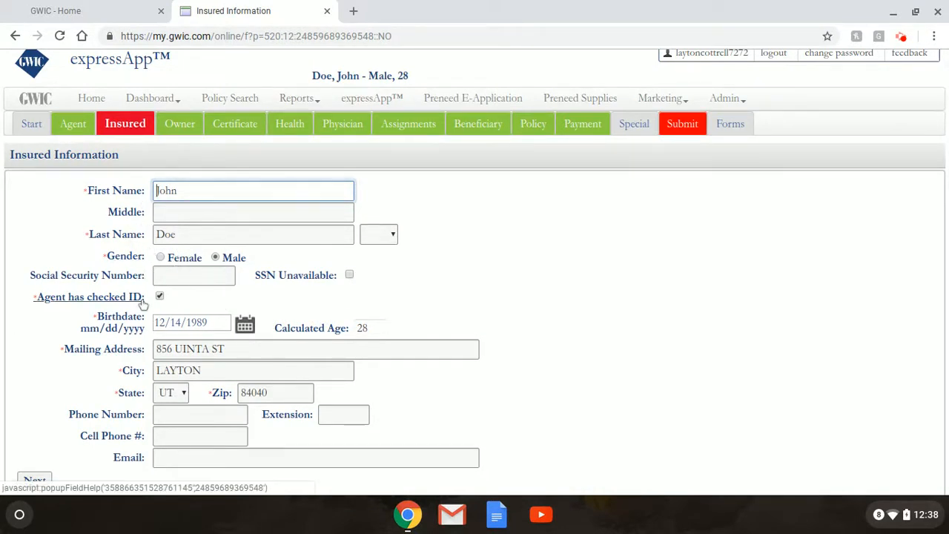
left_click(350, 276)
scroll(415, 287, "down", 1)
scroll(415, 287, "down", 1)
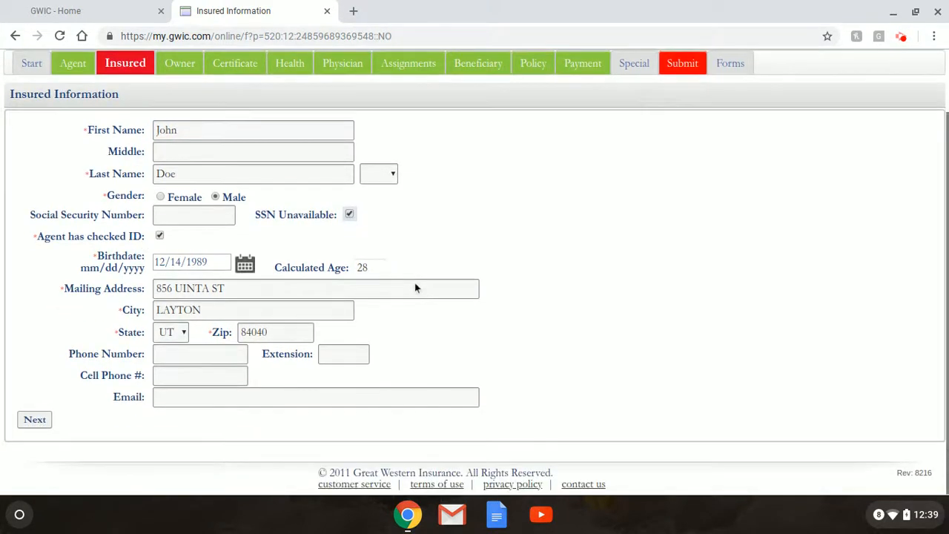
left_click(37, 420)
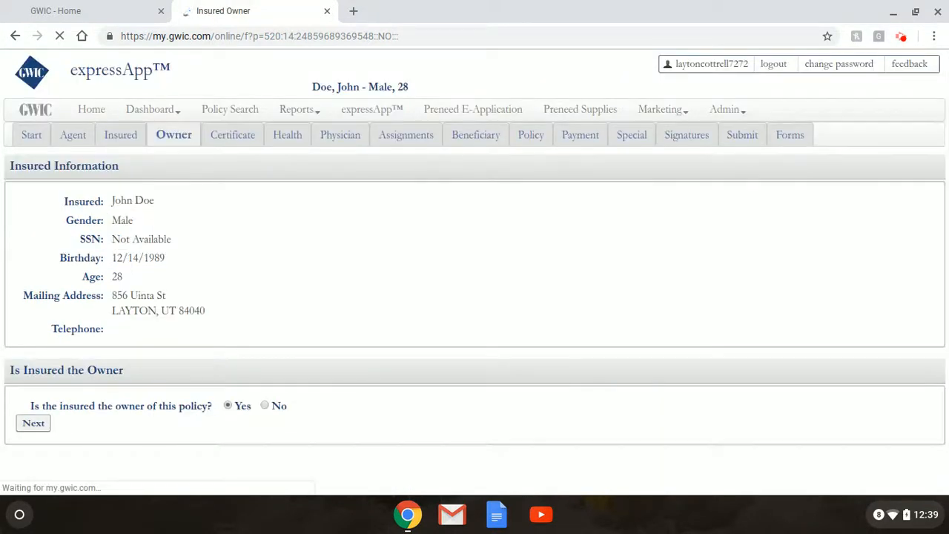
left_click(124, 134)
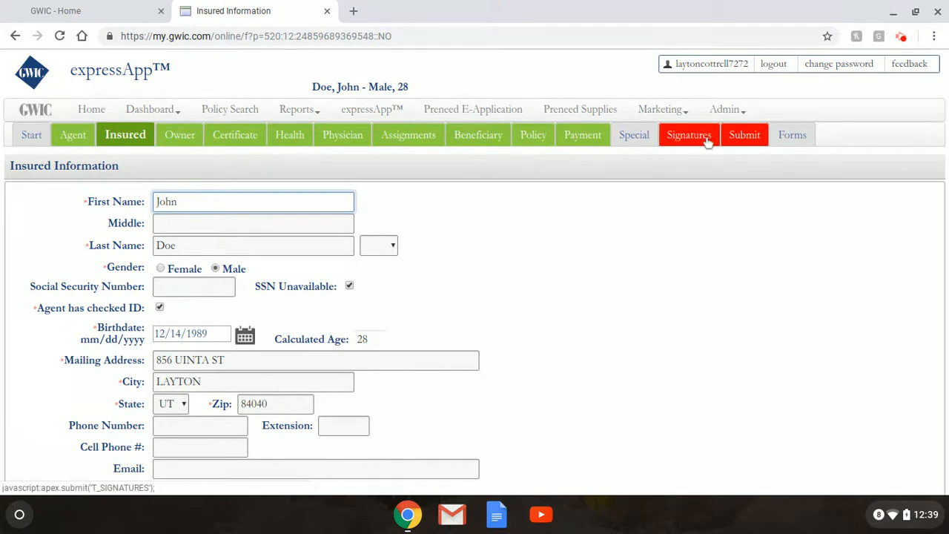
On the Signatures section, tick the agreement to purchase insurance and the electronic submission acknowledgement
left_click(689, 135)
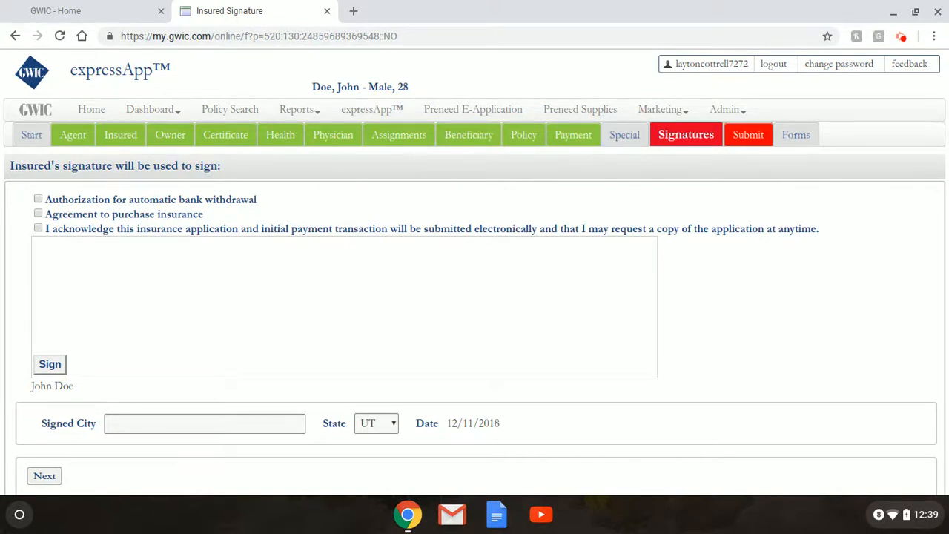
left_click(38, 214)
left_click(38, 228)
Draw and save the insured's signature, redoing it once with a fresh drawing
left_click(57, 364)
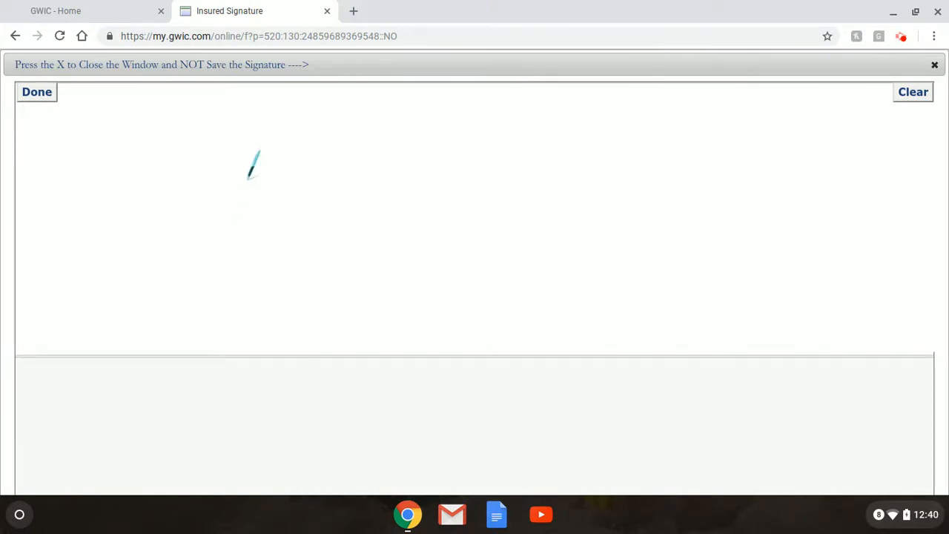
mouse_move(227, 153)
left_mouse_down()
mouse_move(187, 237)
mouse_move(400, 167)
mouse_move(545, 195)
mouse_move(559, 178)
mouse_move(742, 164)
mouse_move(738, 192)
left_mouse_up()
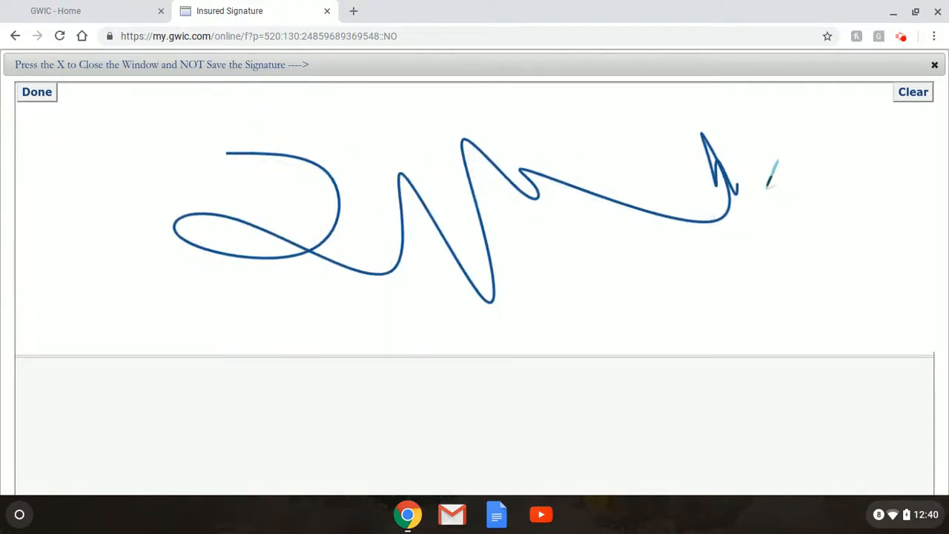
left_click(29, 105)
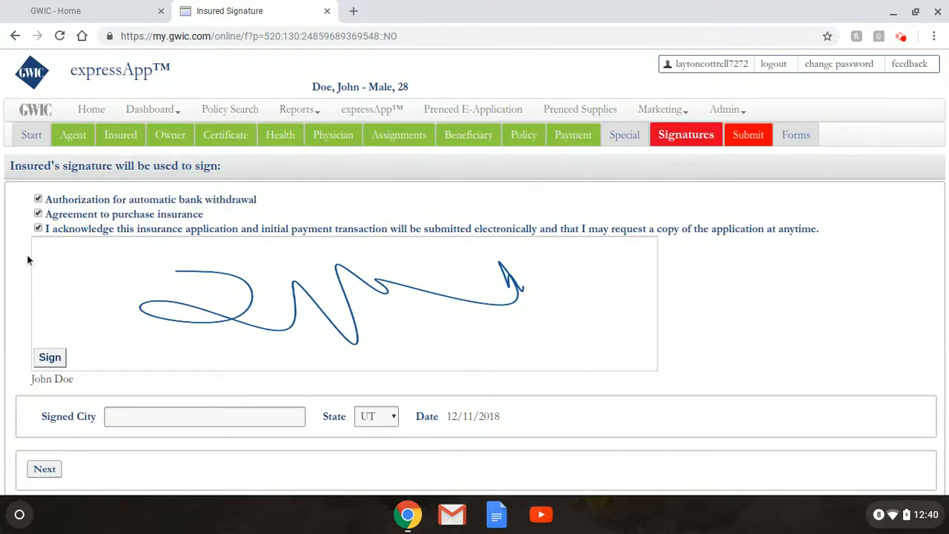
left_click(49, 358)
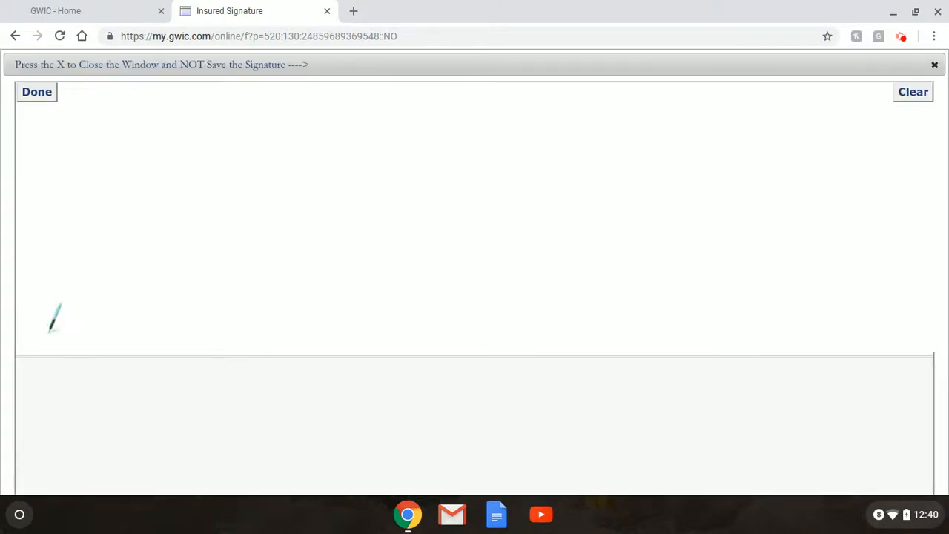
left_click(35, 95)
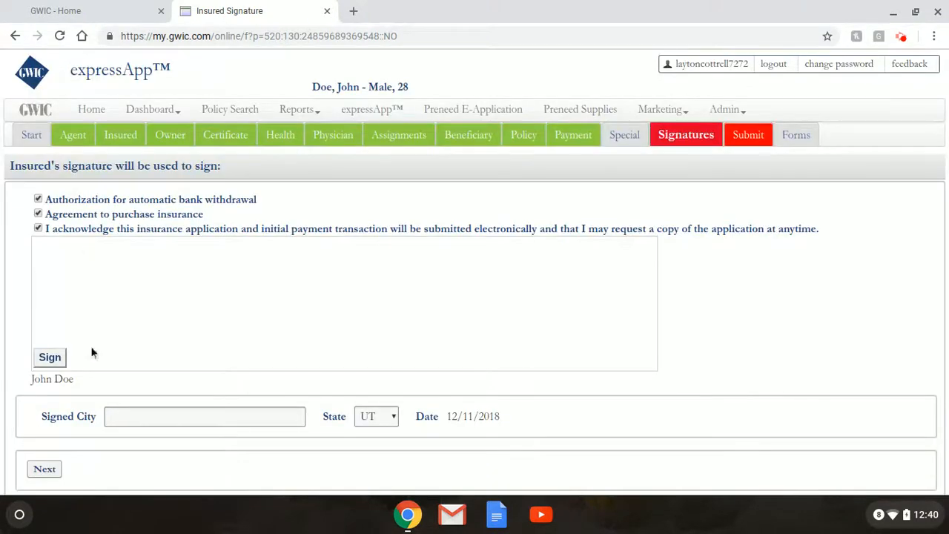
left_click(49, 357)
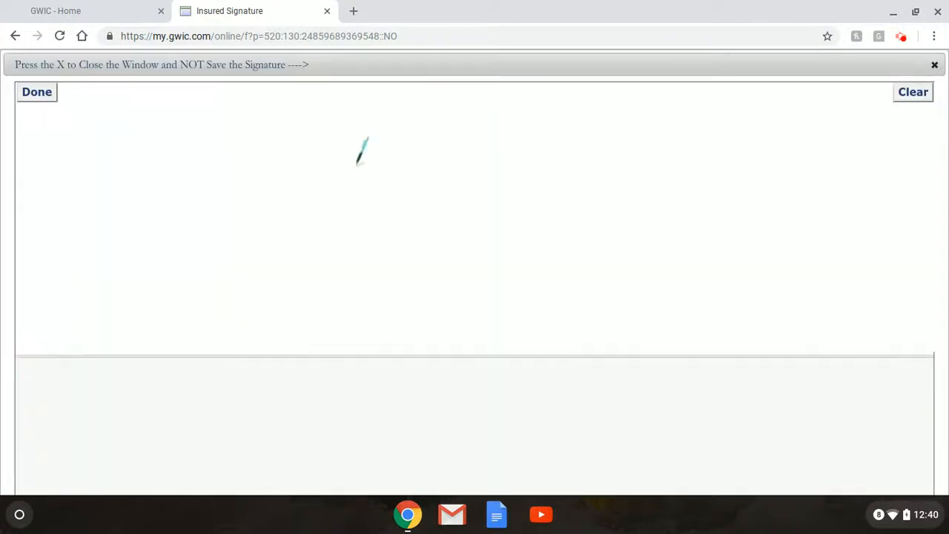
mouse_move(196, 150)
left_mouse_down()
mouse_move(301, 298)
mouse_move(311, 271)
mouse_move(483, 209)
mouse_move(585, 269)
mouse_move(672, 198)
left_mouse_up()
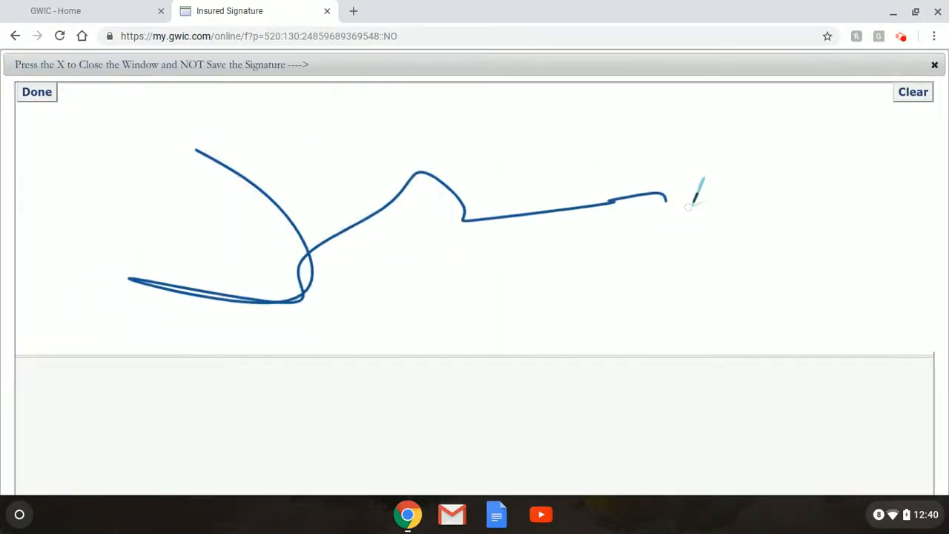
left_click(27, 98)
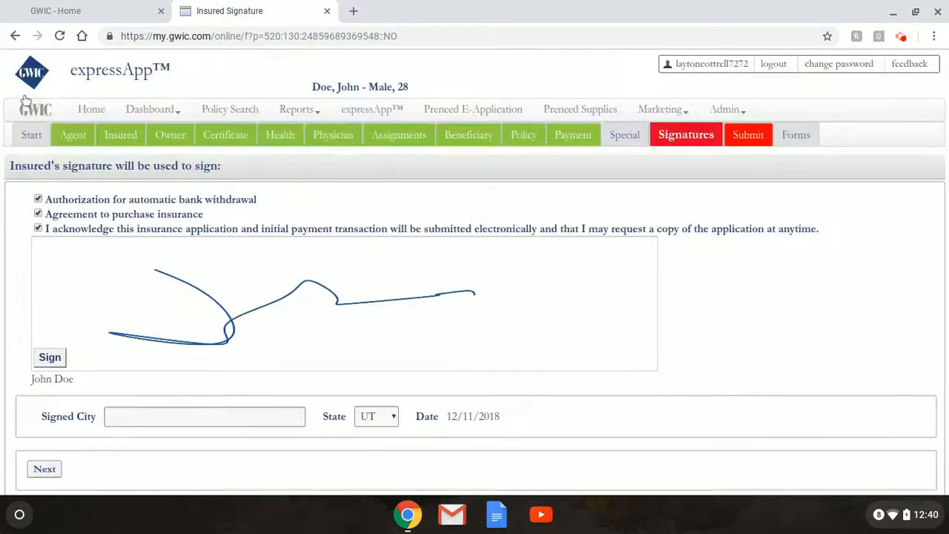
Enter Layton as the Signed City and continue to the next signing step
left_click(248, 420)
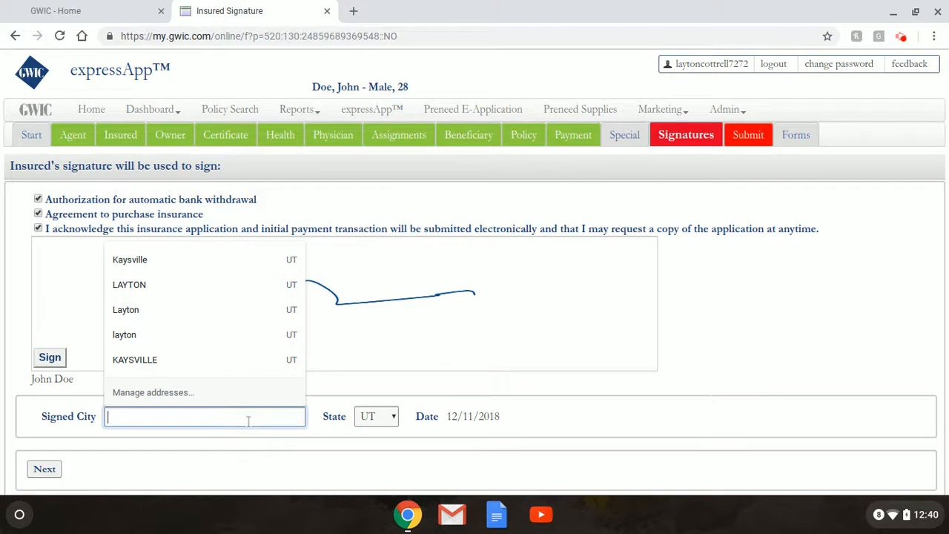
type("Layton")
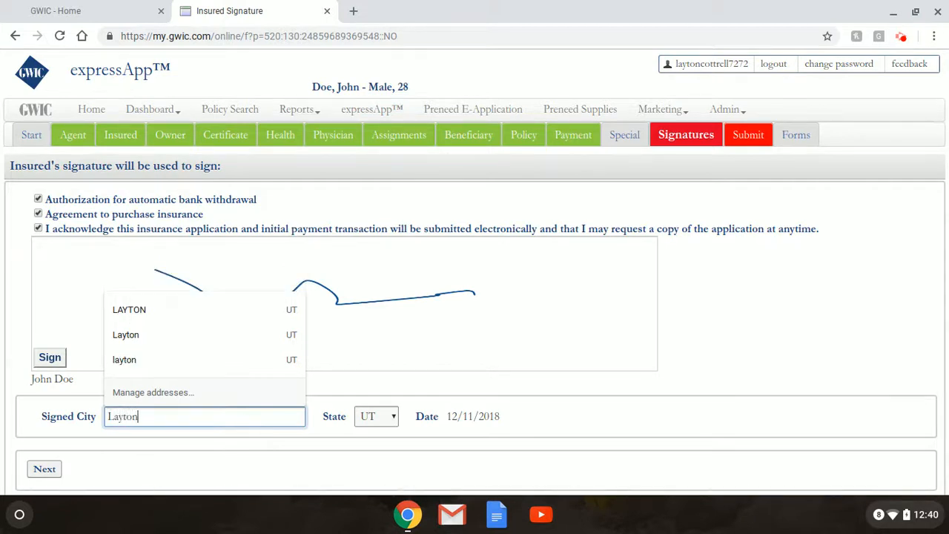
key("Tab")
left_click(525, 429)
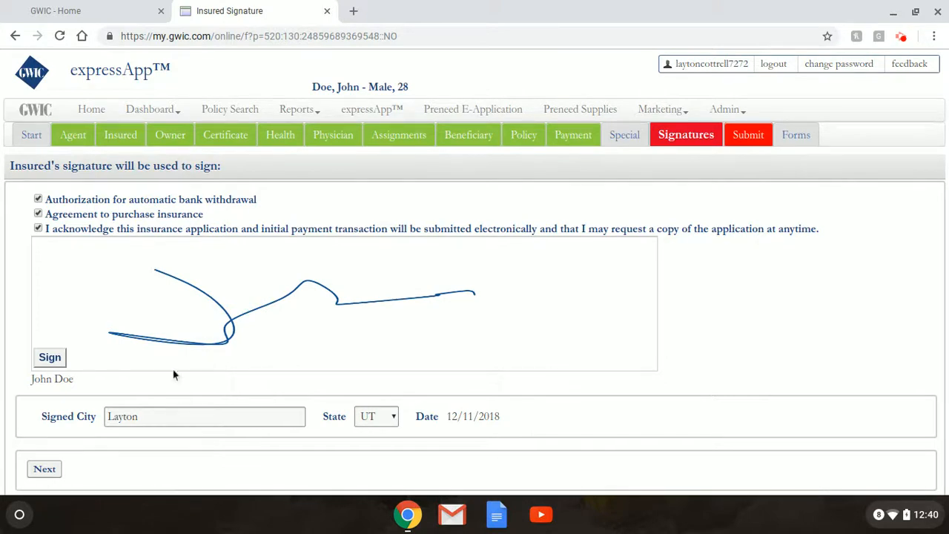
left_click(43, 469)
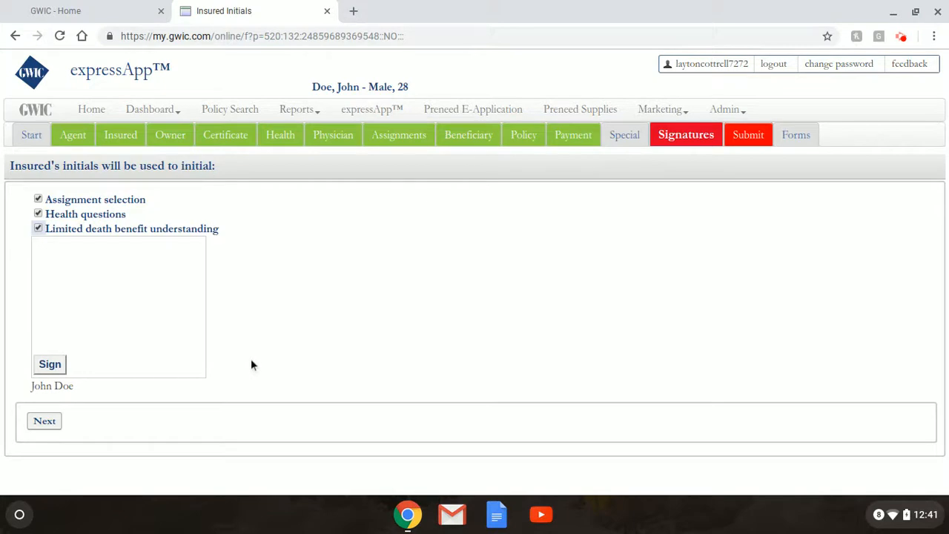
Draw the insured's initials JD, clearing and redrawing once, save them, and move to Agent Signature
left_click(54, 369)
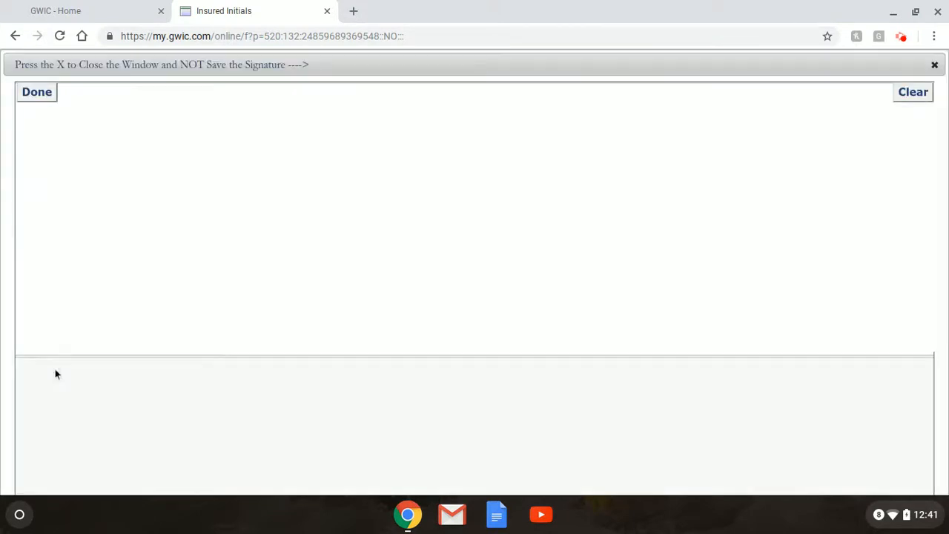
mouse_move(252, 186)
left_mouse_down()
mouse_move(455, 143)
mouse_move(371, 148)
mouse_move(402, 276)
mouse_move(348, 245)
left_mouse_up()
mouse_move(467, 156)
left_mouse_down()
mouse_move(468, 174)
mouse_move(457, 92)
left_mouse_up()
mouse_move(500, 128)
left_mouse_down()
mouse_move(479, 265)
mouse_move(454, 273)
left_mouse_up()
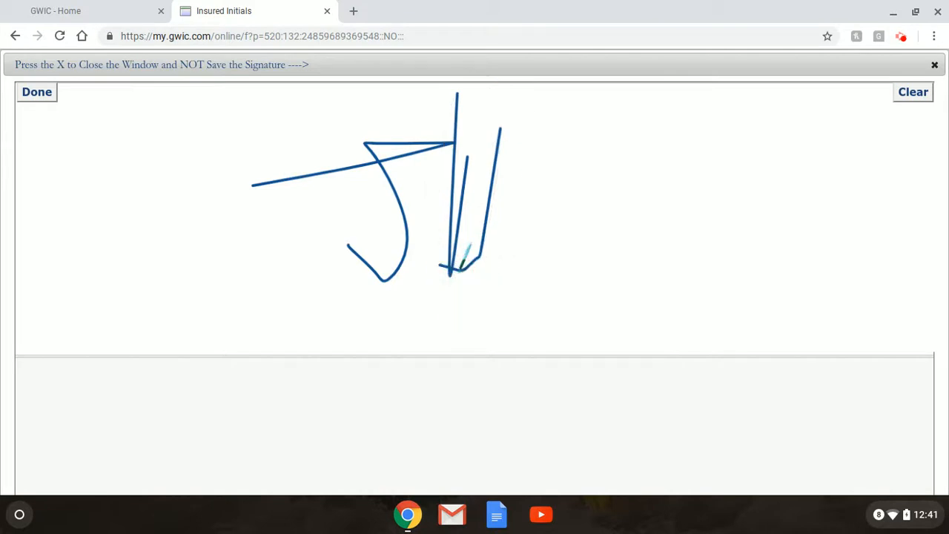
left_click(908, 103)
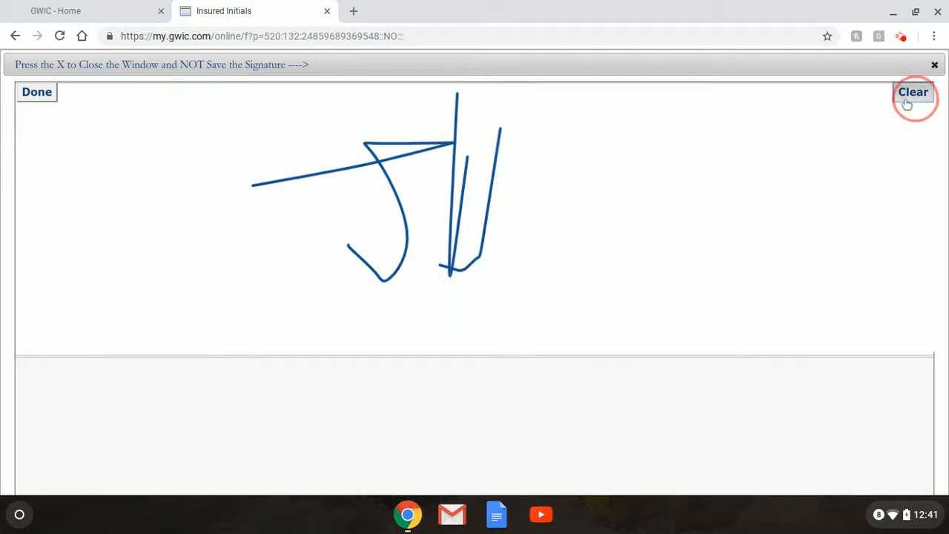
mouse_move(205, 176)
left_mouse_down()
mouse_move(307, 168)
mouse_move(184, 237)
mouse_move(139, 219)
left_mouse_up()
left_click(312, 171)
left_click_drag(313, 171, 307, 216)
mouse_move(311, 170)
left_mouse_down()
mouse_move(322, 212)
mouse_move(291, 214)
left_mouse_up()
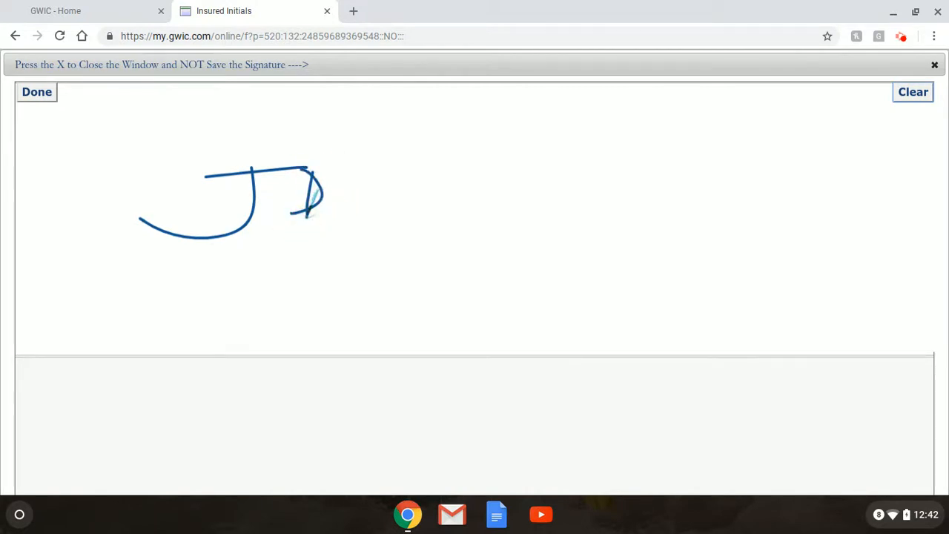
left_click(37, 95)
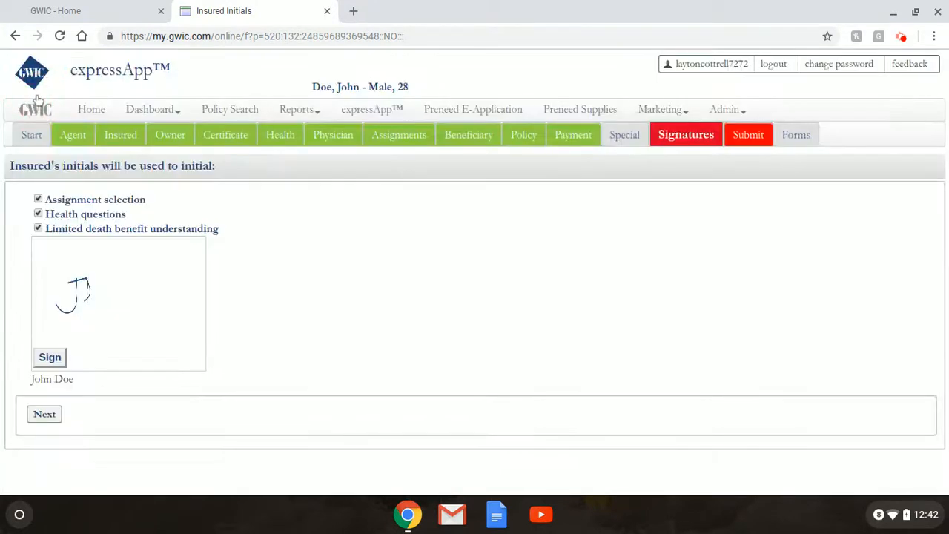
left_click(45, 415)
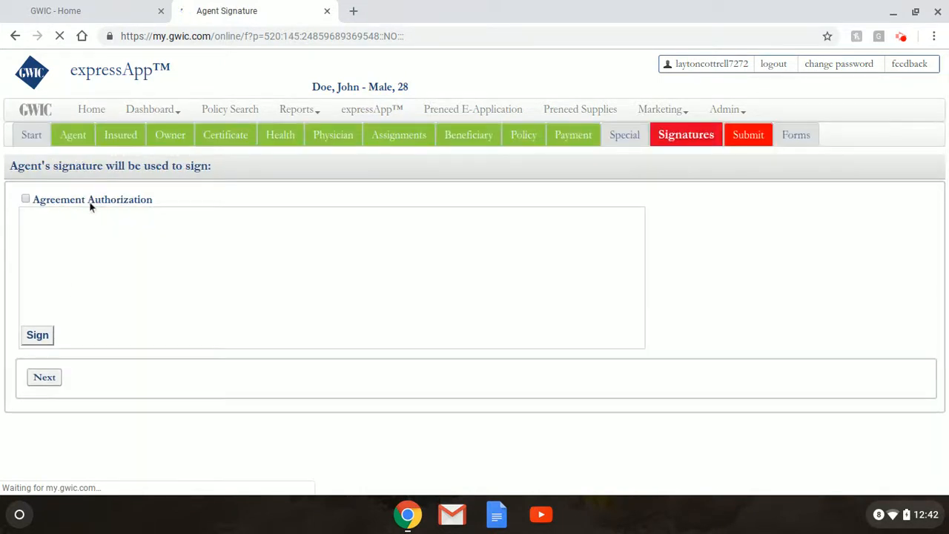
Tick Agreement Authorization, draw and save the agent's signature, then proceed to Verify Application
left_click(26, 199)
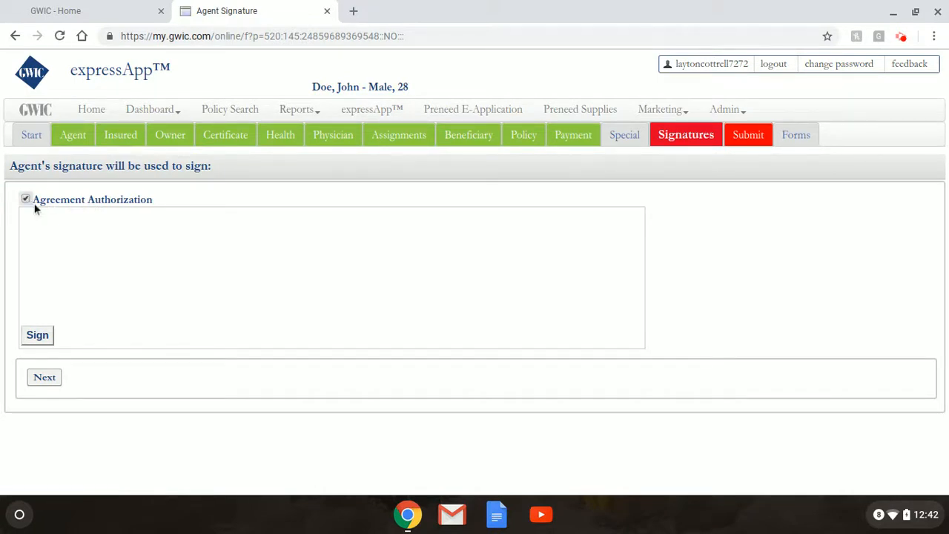
left_click(28, 336)
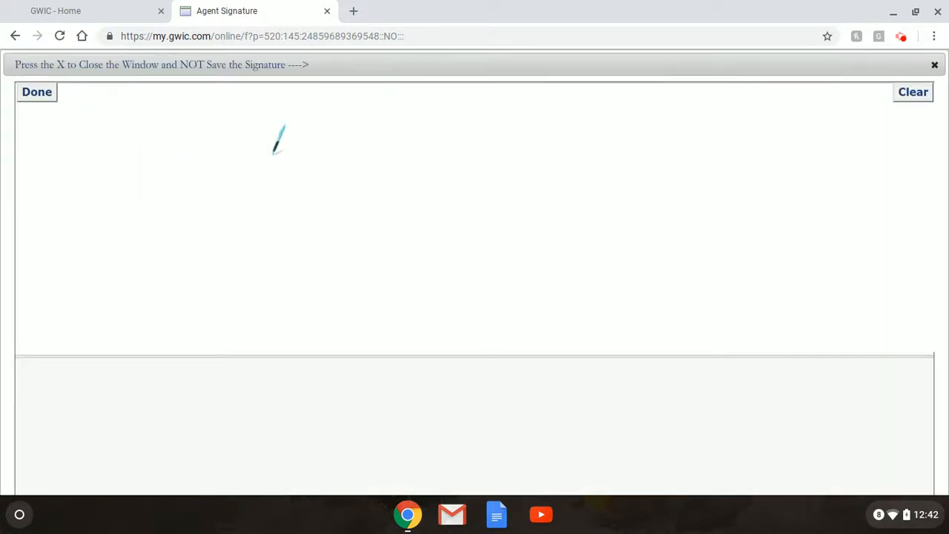
mouse_move(260, 152)
left_mouse_down()
mouse_move(235, 257)
mouse_move(290, 255)
left_mouse_up()
left_click_drag(385, 269, 409, 239)
mouse_move(419, 170)
left_mouse_down()
mouse_move(385, 219)
mouse_move(558, 171)
mouse_move(636, 297)
mouse_move(462, 254)
mouse_move(194, 279)
left_mouse_up()
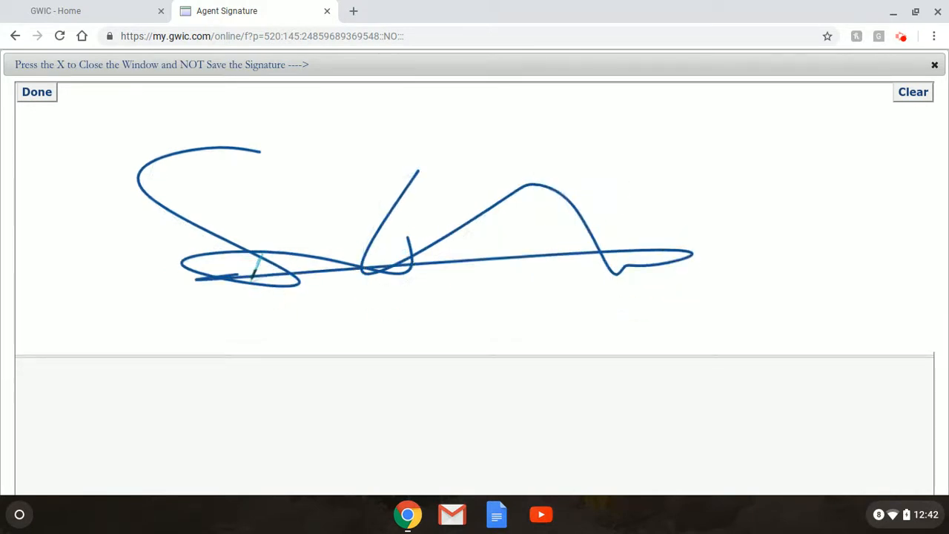
left_click(37, 93)
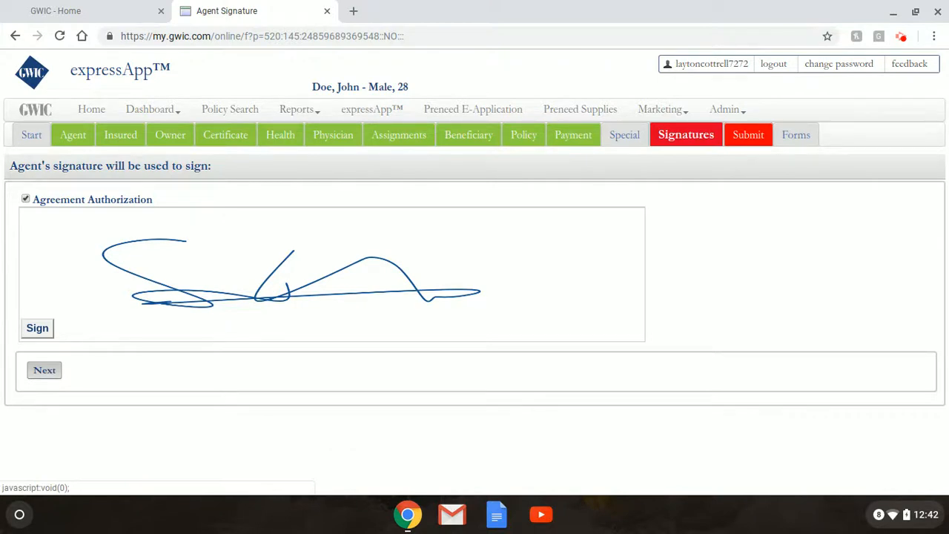
left_click(158, 411)
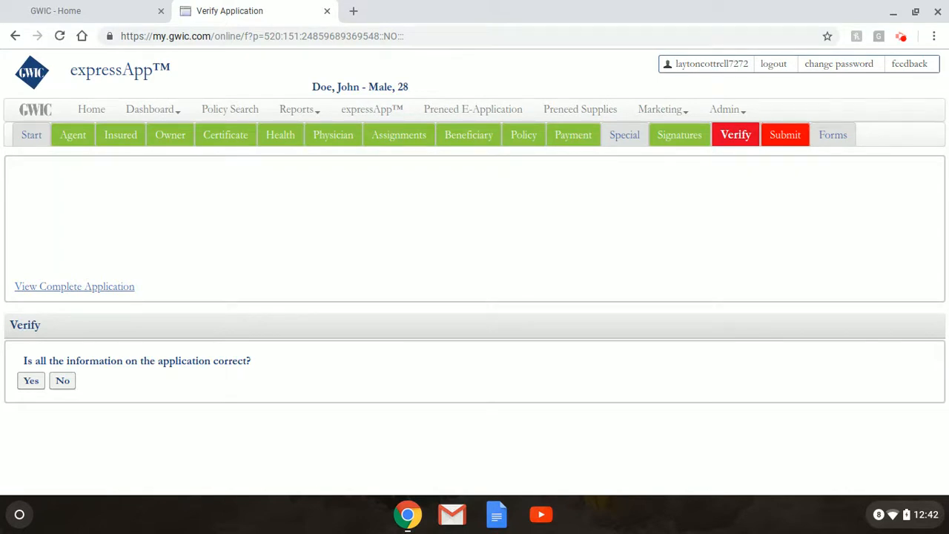
Load the View Complete Application preview and open it as the full 3-page application PDF
left_click(114, 291)
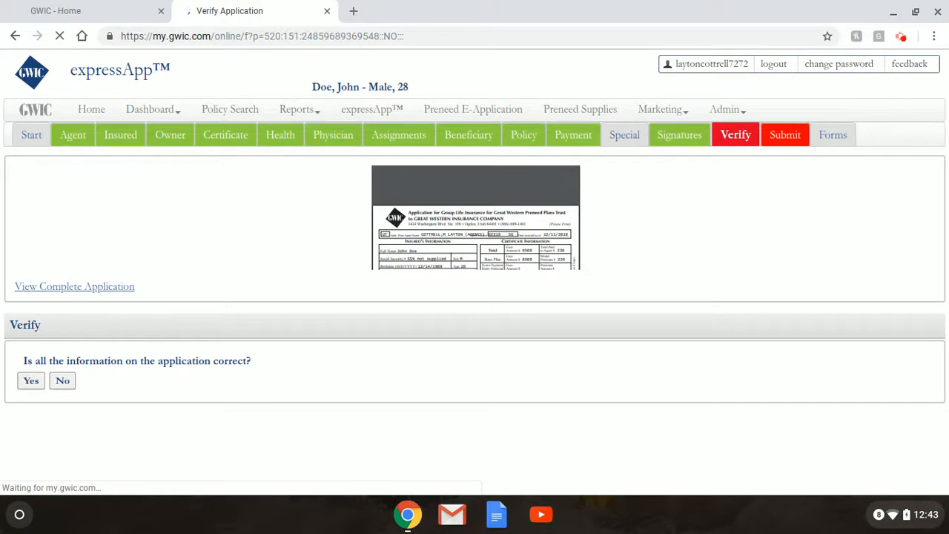
scroll(525, 238, "down", 3)
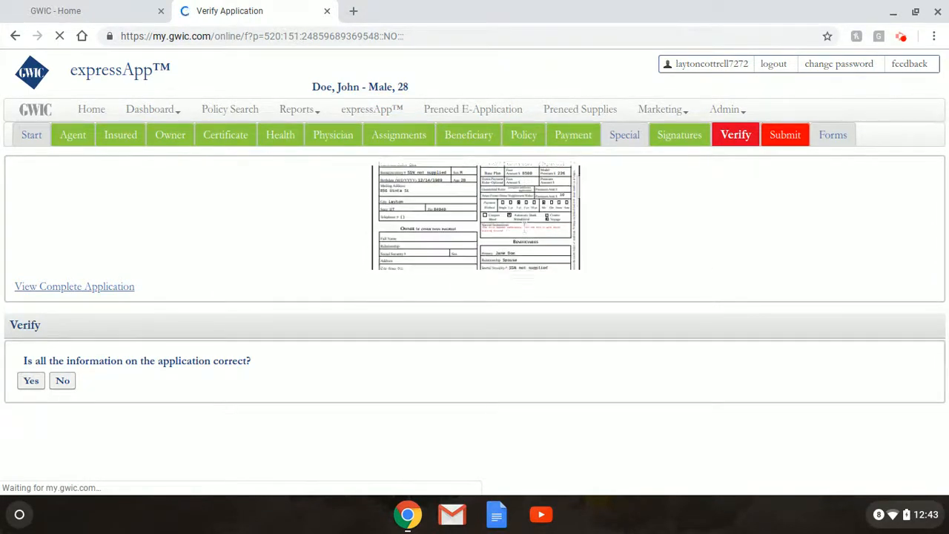
scroll(524, 223, "up", 2)
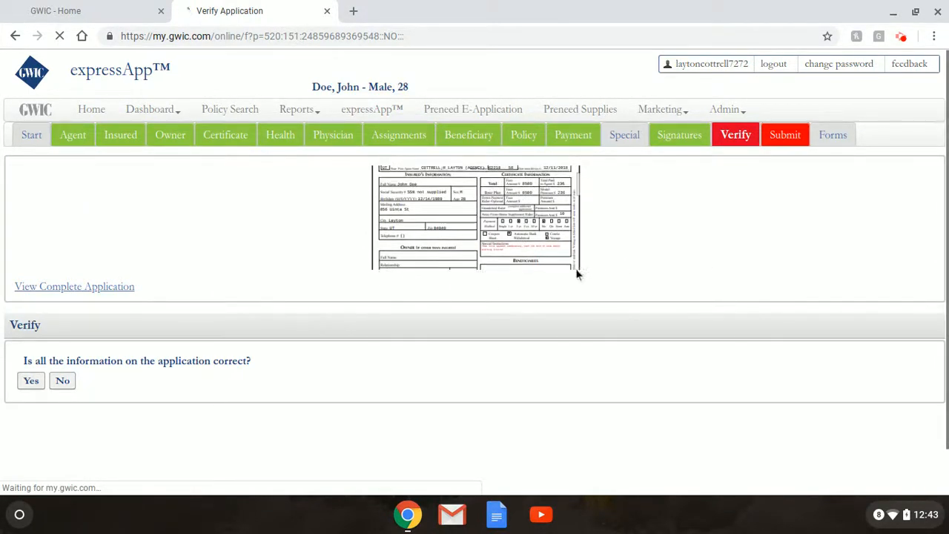
left_click(452, 224)
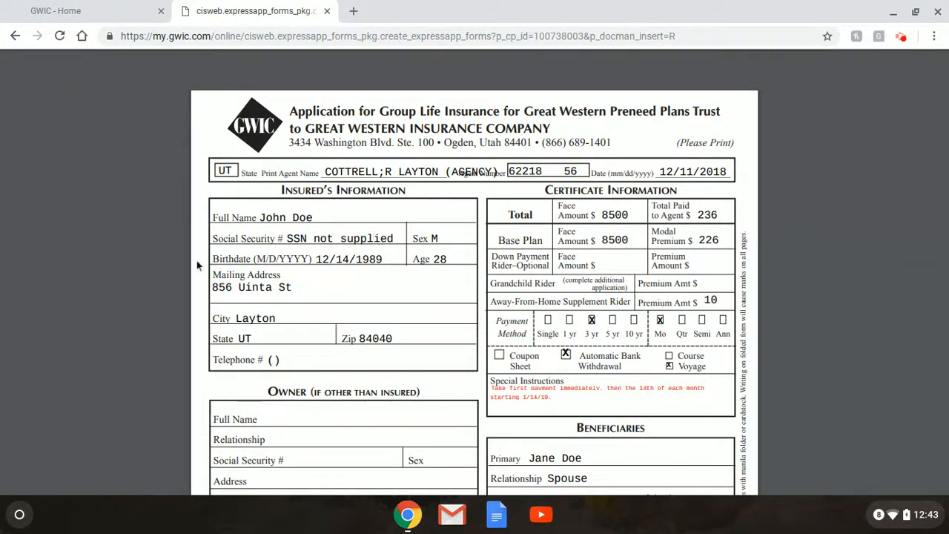
scroll(195, 259, "down", 2)
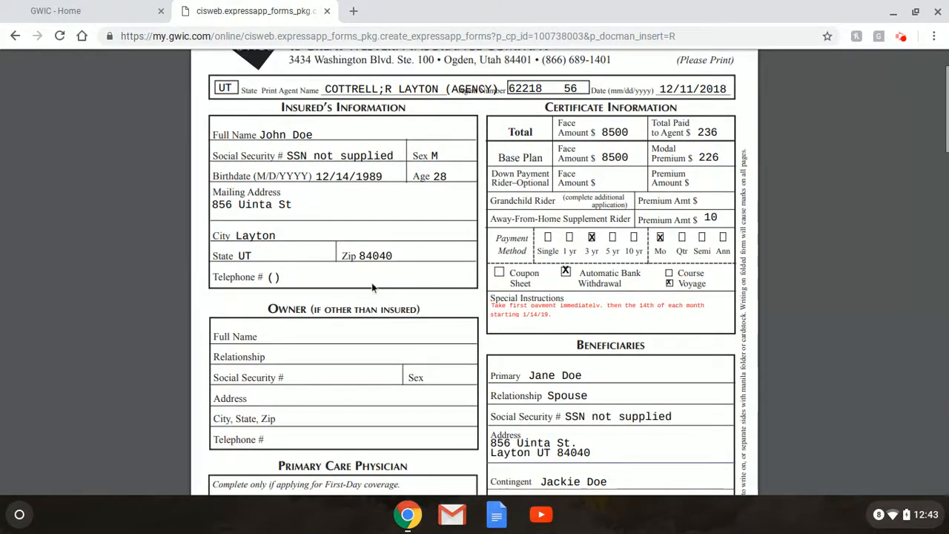
scroll(406, 288, "up", 1)
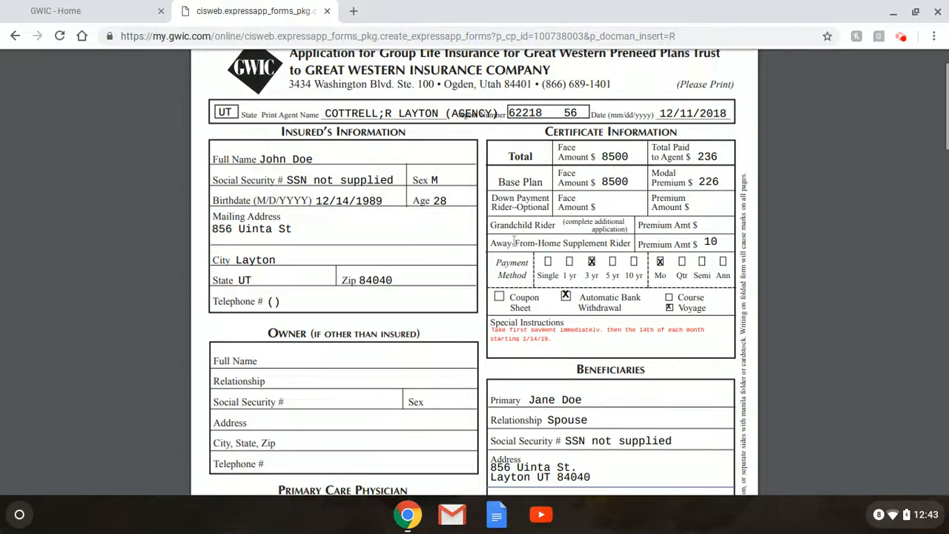
scroll(514, 242, "down", 1)
scroll(531, 249, "down", 1)
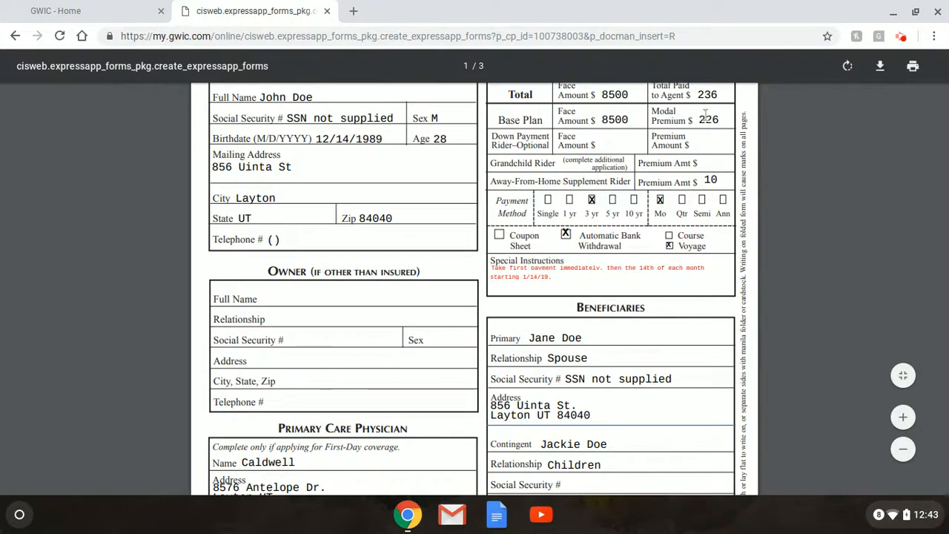
scroll(547, 169, "down", 2)
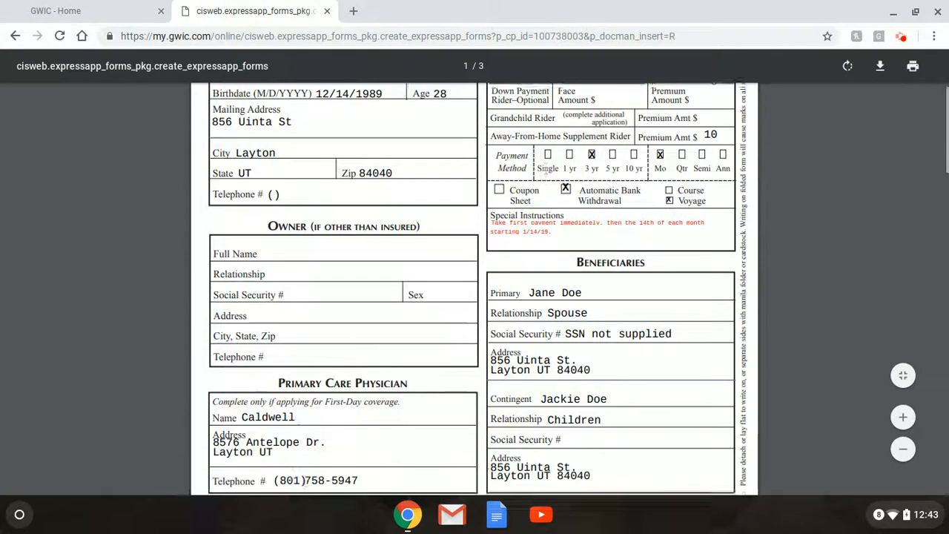
scroll(548, 169, "down", 2)
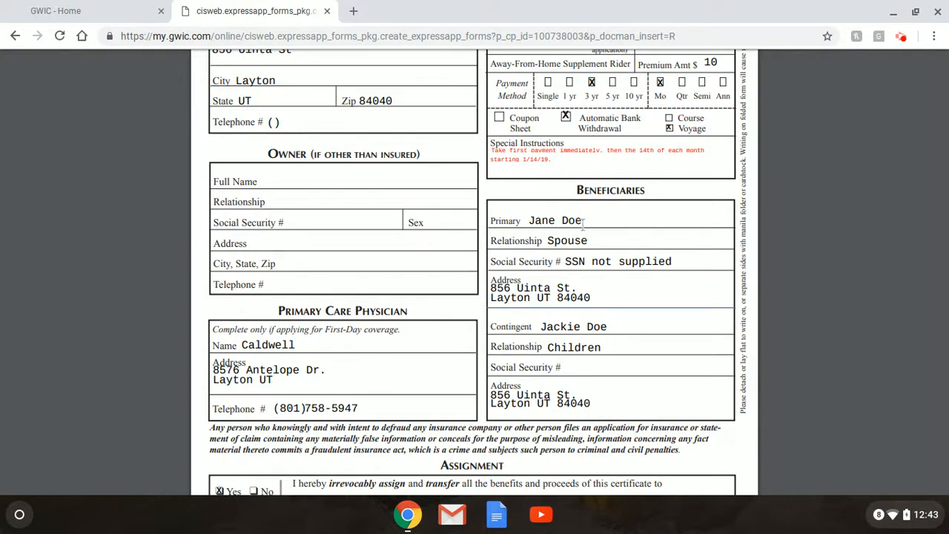
scroll(508, 302, "down", 3)
scroll(483, 291, "down", 3)
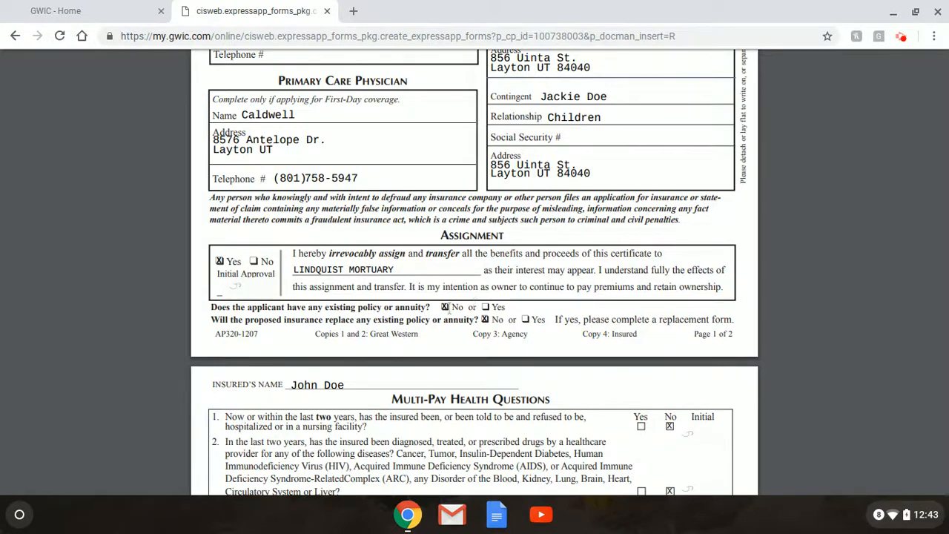
scroll(462, 300, "down", 5)
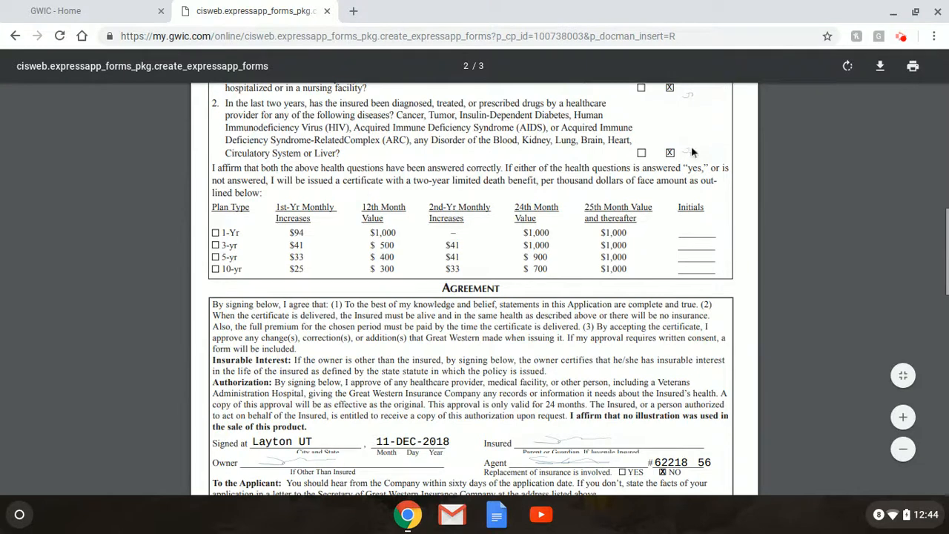
Scroll through pages 2 and 3 of the application PDF, then go back to Verify Application
scroll(532, 168, "down", 3)
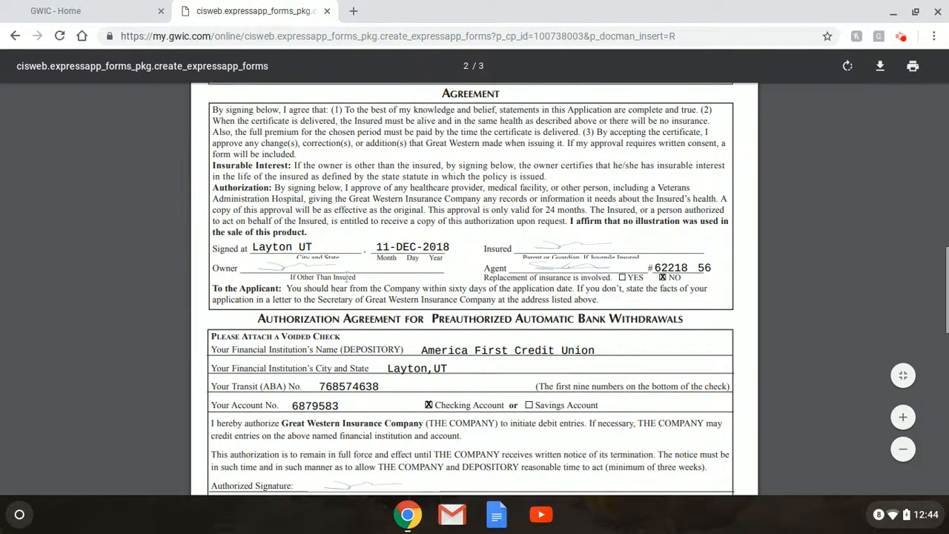
scroll(492, 233, "down", 2)
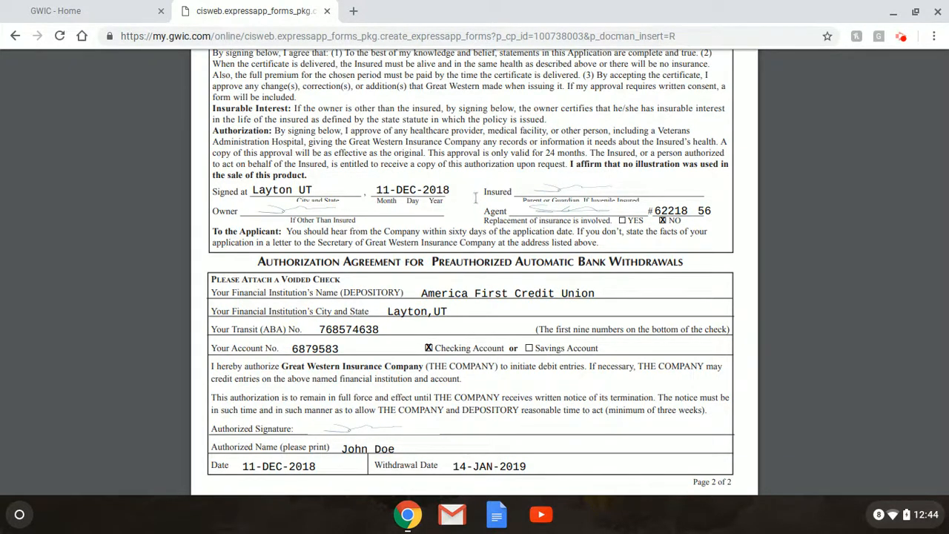
scroll(476, 197, "down", 3)
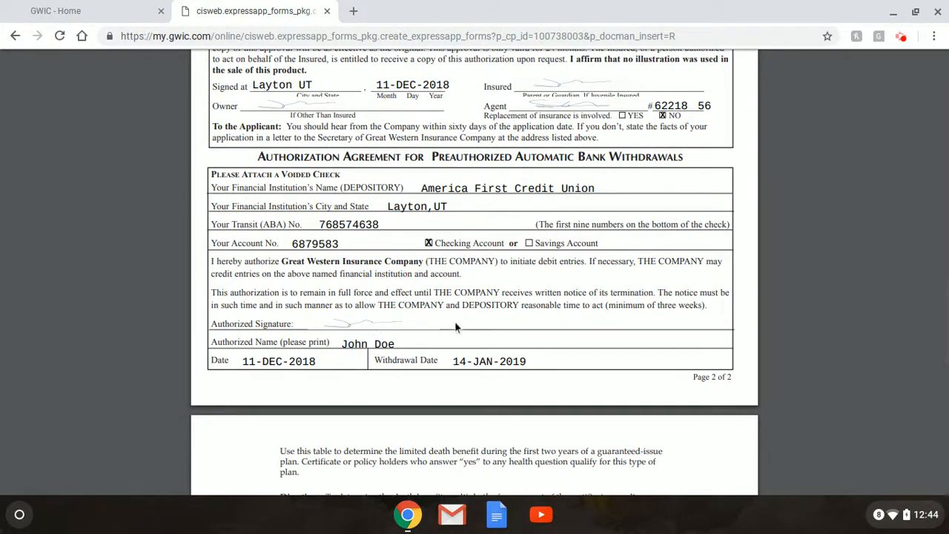
scroll(456, 327, "down", 5)
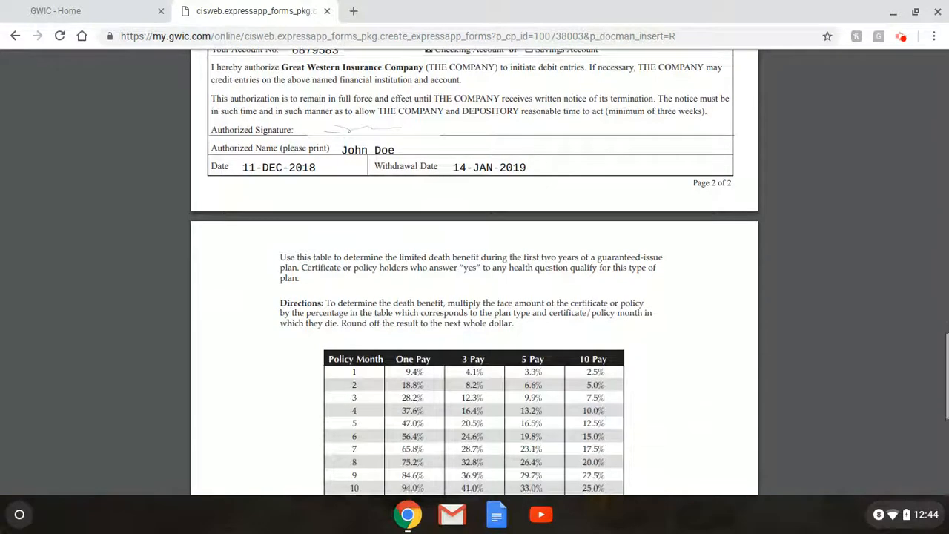
scroll(475, 296, "down", 2)
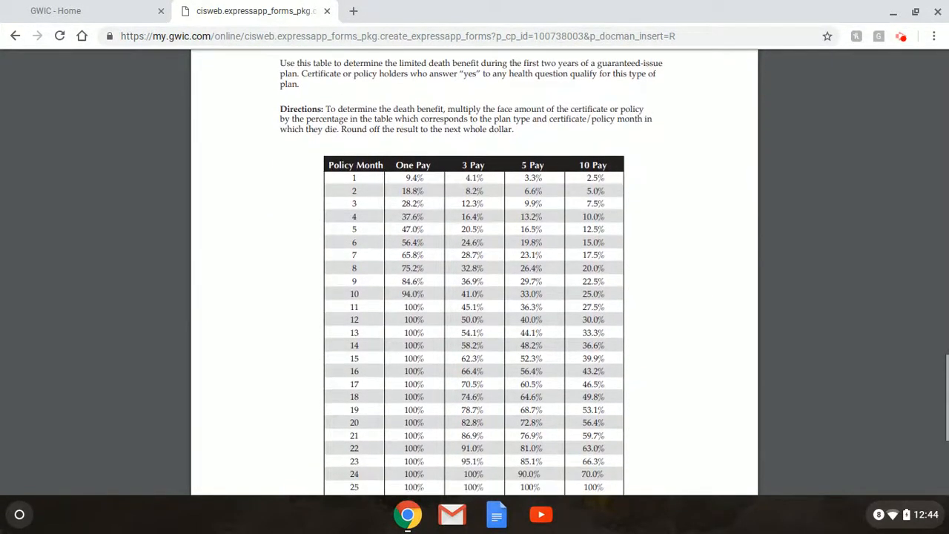
scroll(475, 297, "down", 3)
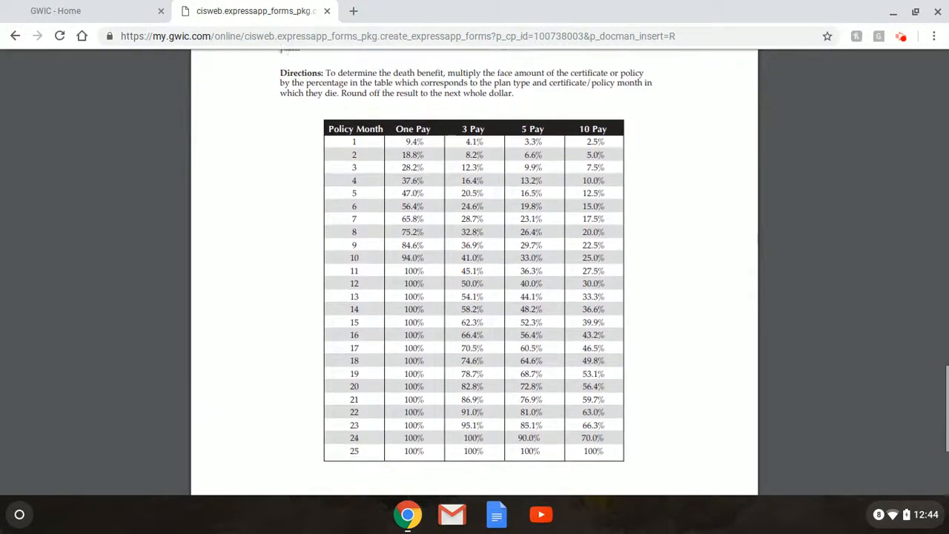
scroll(440, 297, "up", 7)
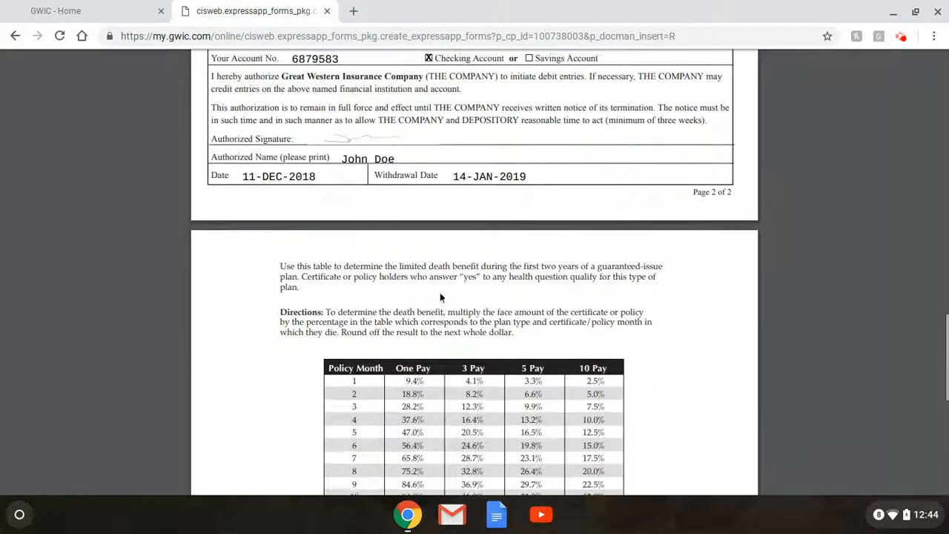
scroll(440, 294, "up", 5)
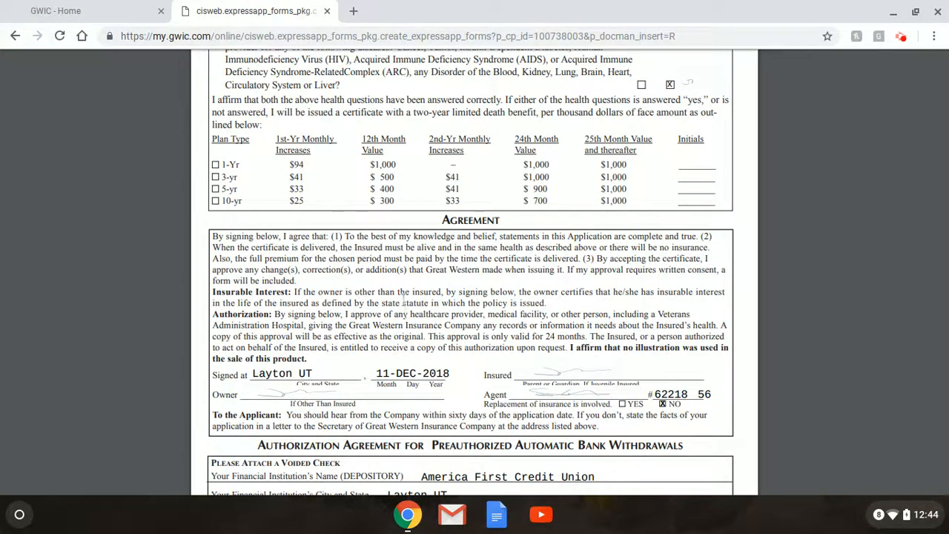
scroll(407, 313, "up", 3)
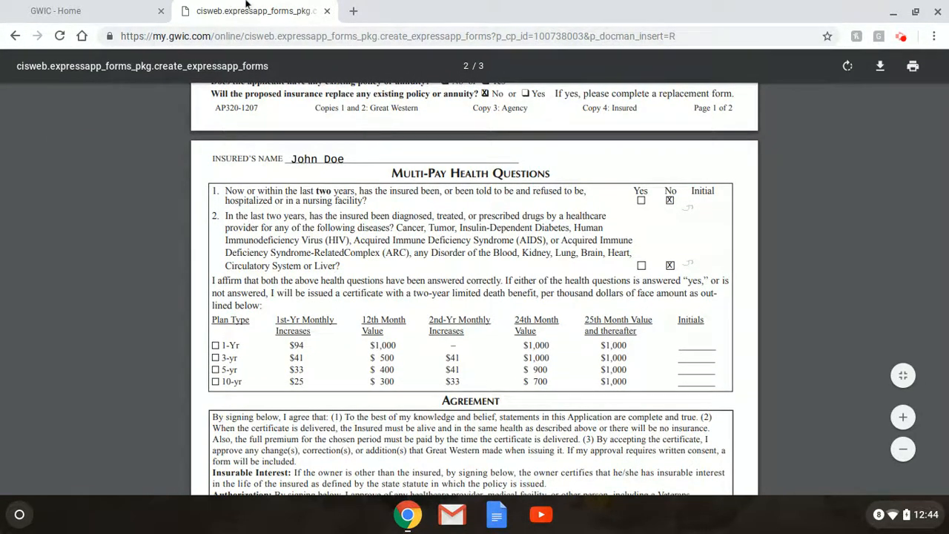
left_click(14, 36)
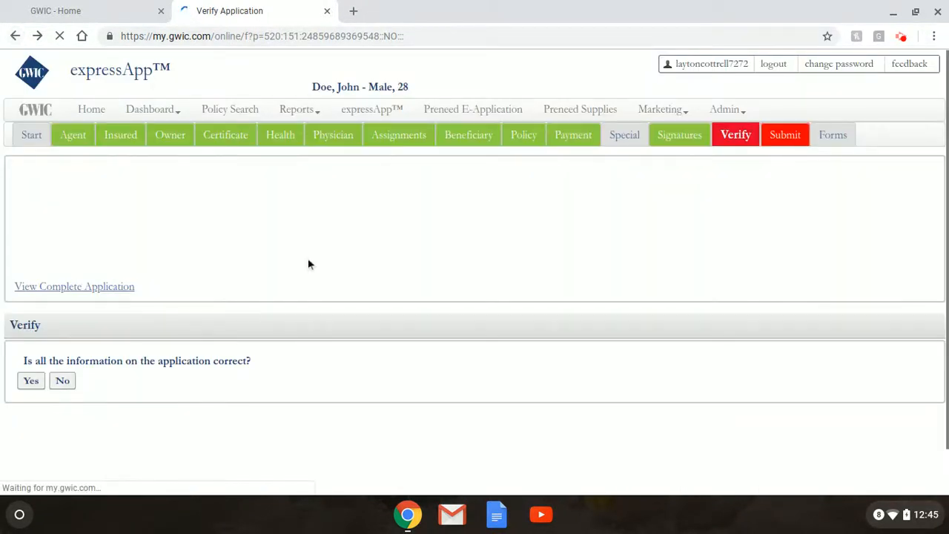
Answer Yes that all the application information is correct
left_click(32, 381)
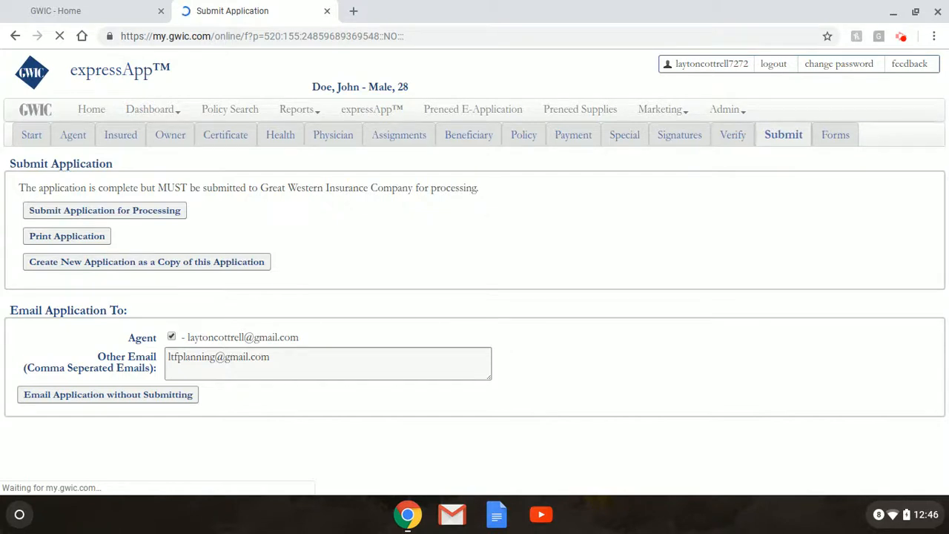
In Other Email, add a new line after the existing address and type a phone number
left_click(271, 358)
left_click_drag(270, 357, 178, 358)
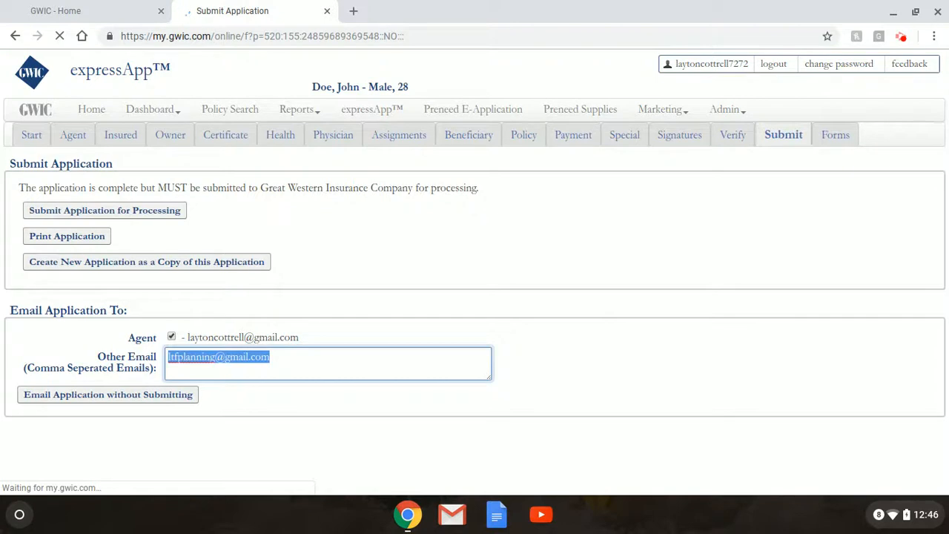
left_click(445, 369)
key("Return")
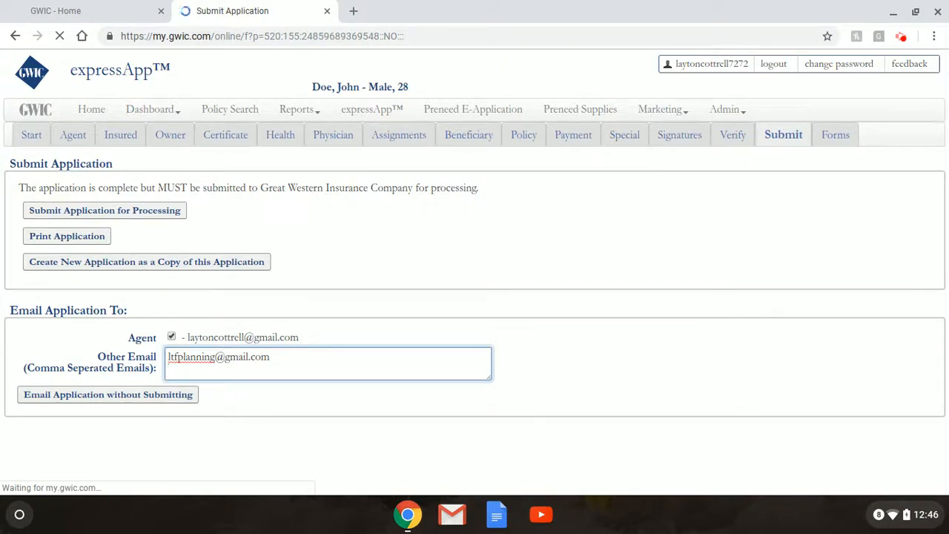
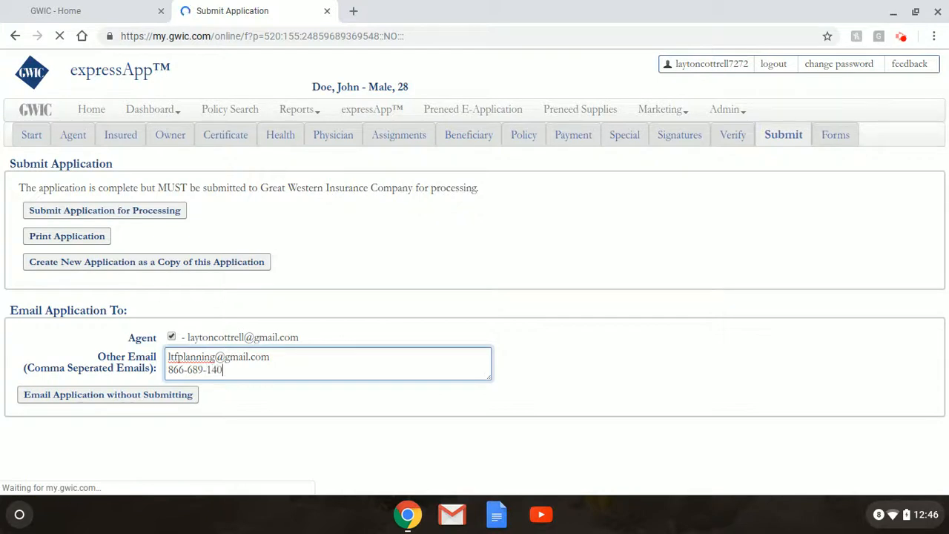